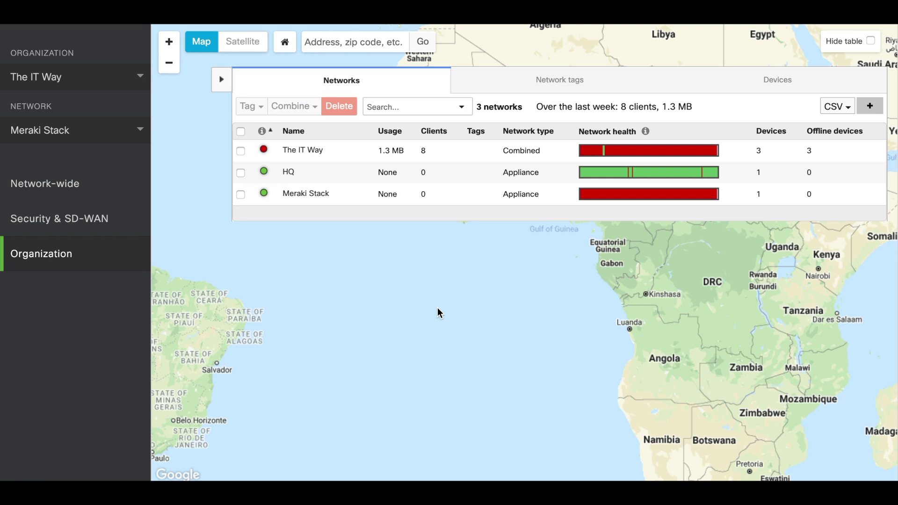
From the organization's inventory, move the Switch rack device to the Meraki Stack network and save the new assignment.
mouse_move(114, 255)
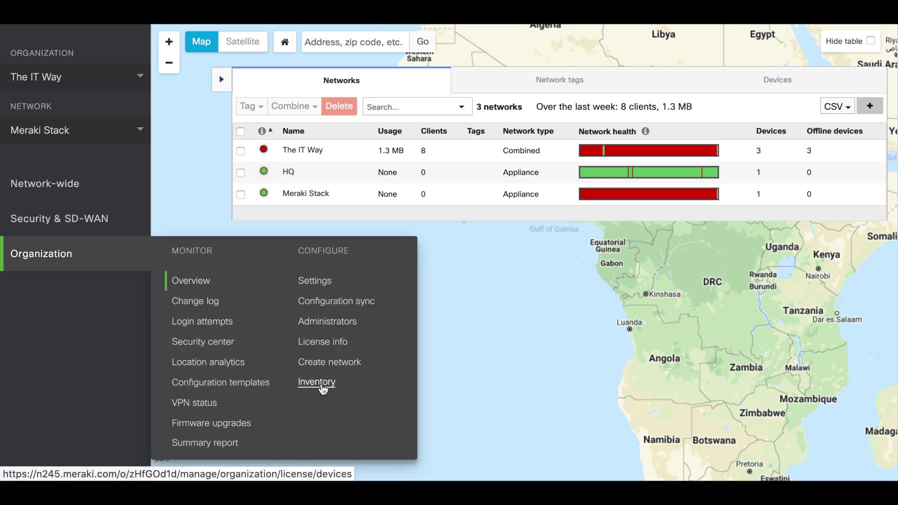
left_click(322, 387)
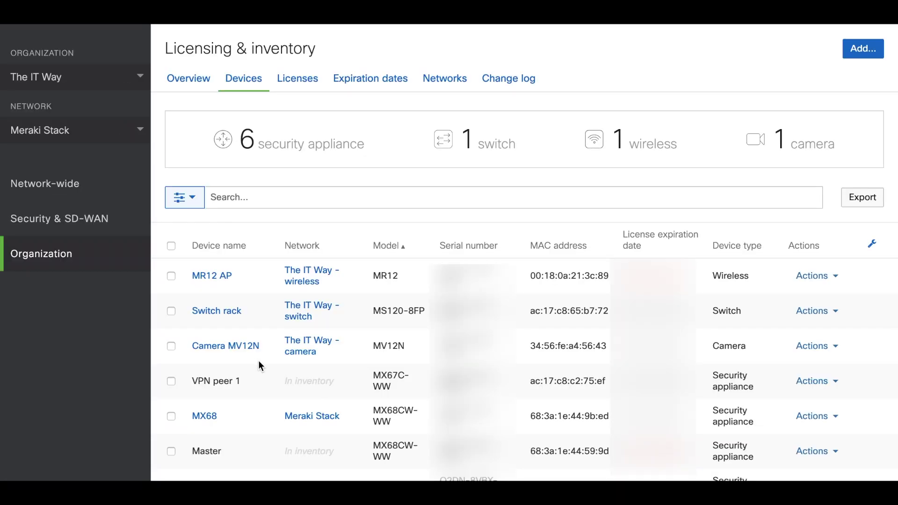
left_click(171, 312)
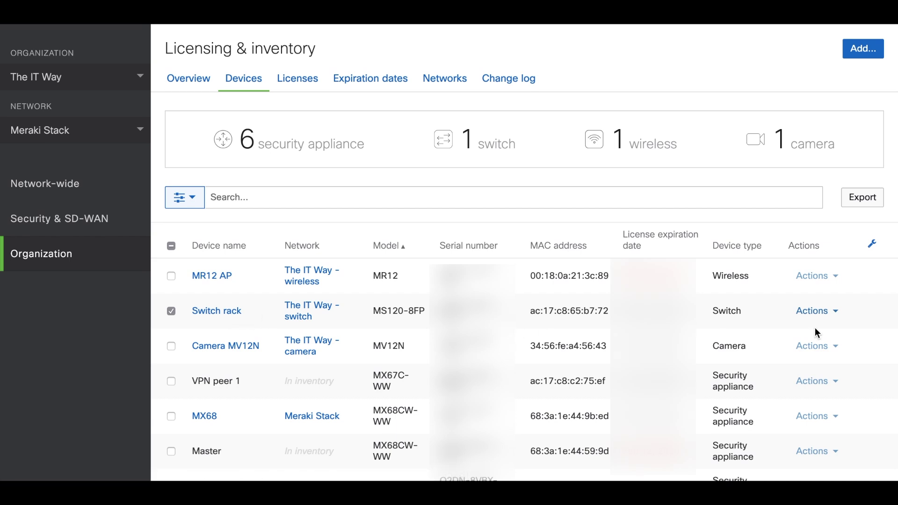
left_click(831, 318)
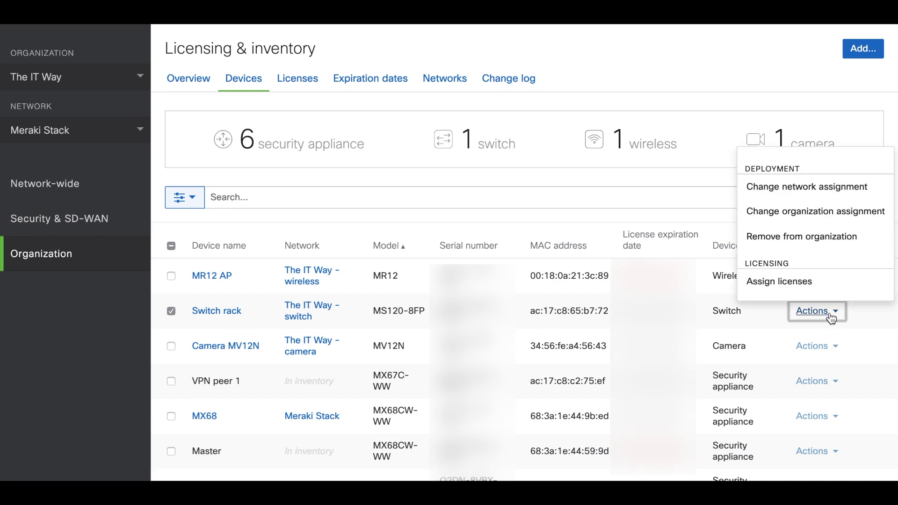
left_click(790, 188)
left_click(462, 174)
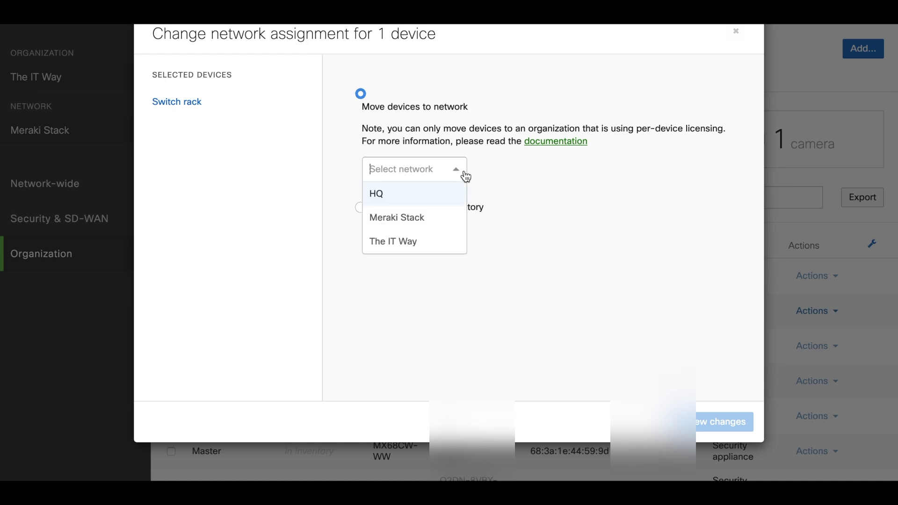
left_click(428, 227)
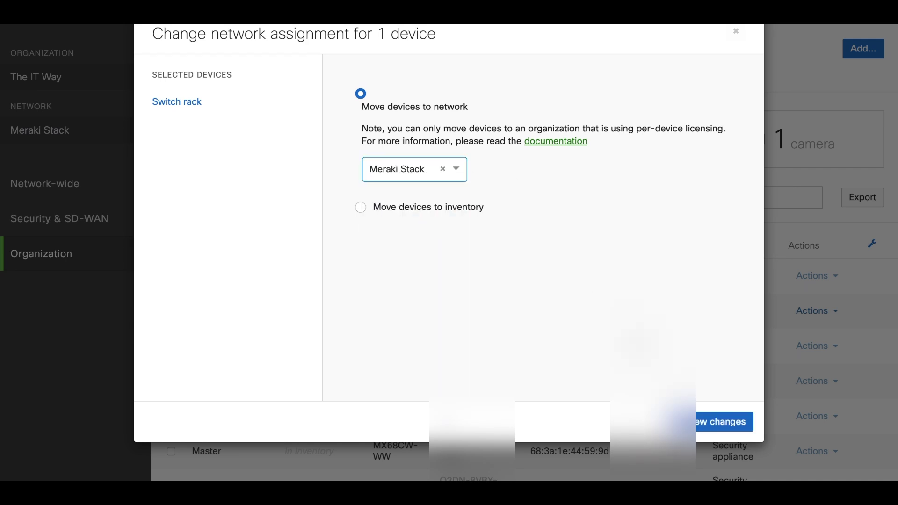
left_click(708, 432)
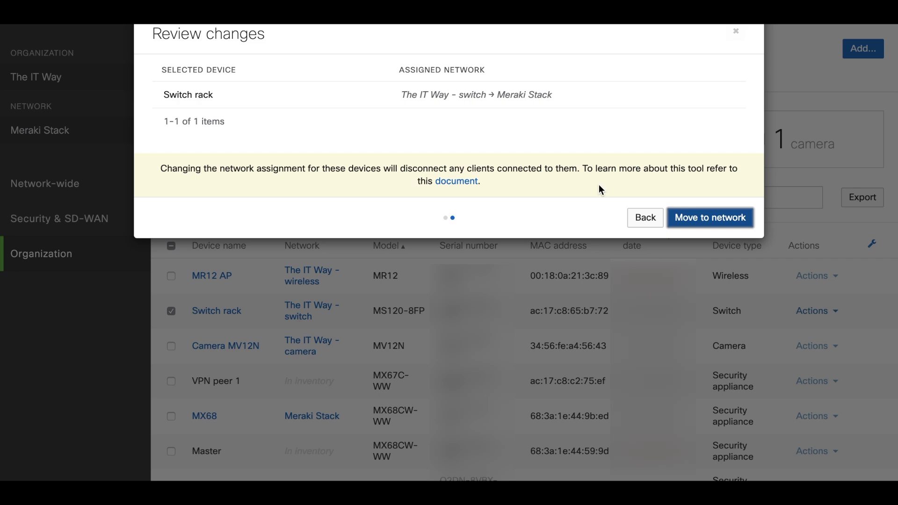
left_click(693, 220)
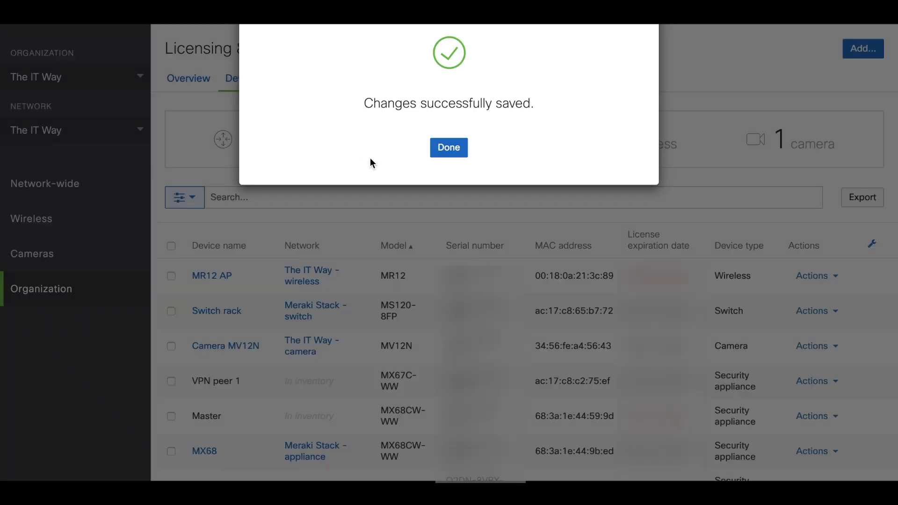
left_click(449, 148)
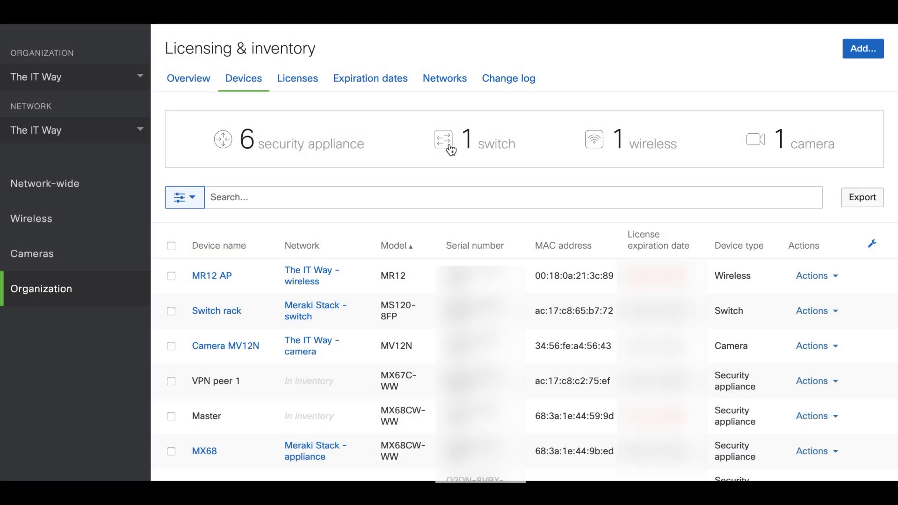
Switch to the Meraki Stack network and open the details page of Switch rack from its list of switches.
left_click(146, 136)
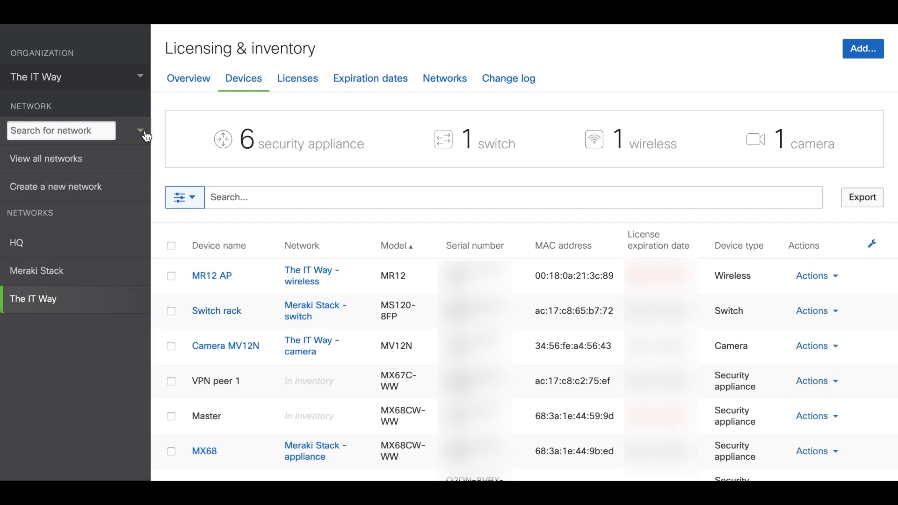
left_click(46, 268)
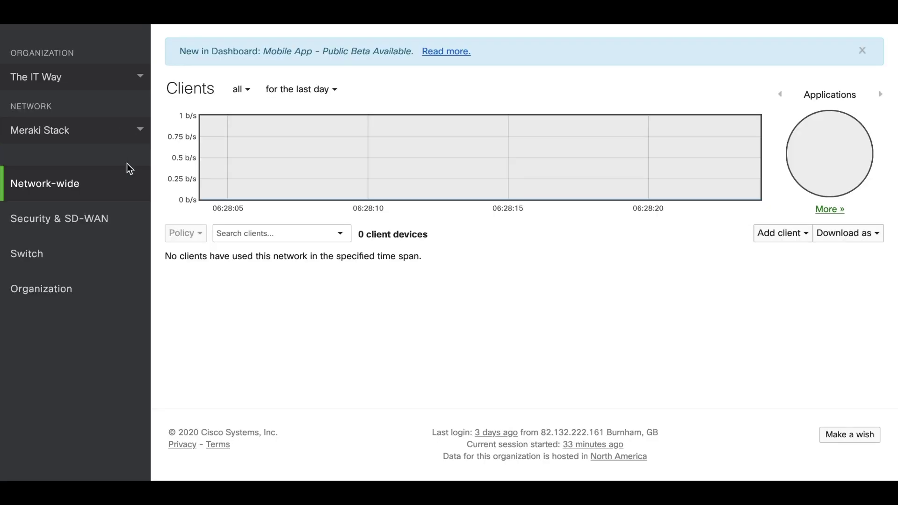
mouse_move(85, 253)
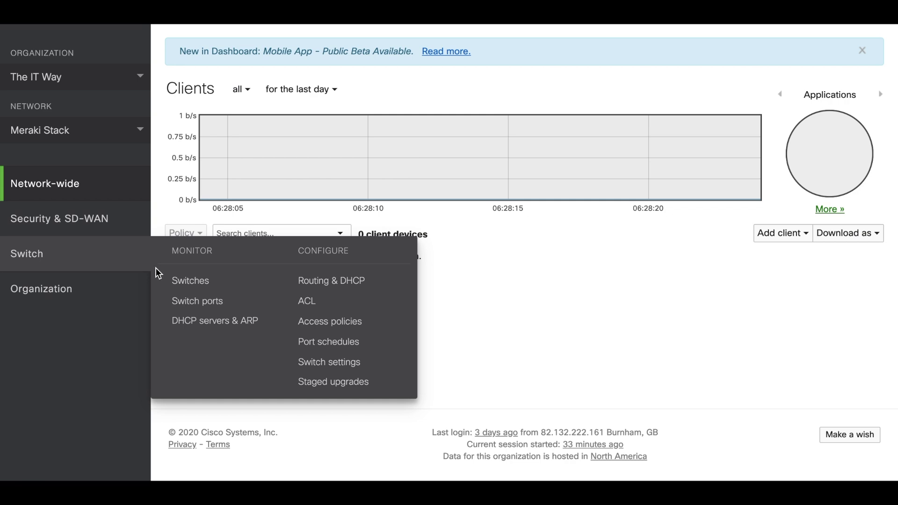
left_click(189, 290)
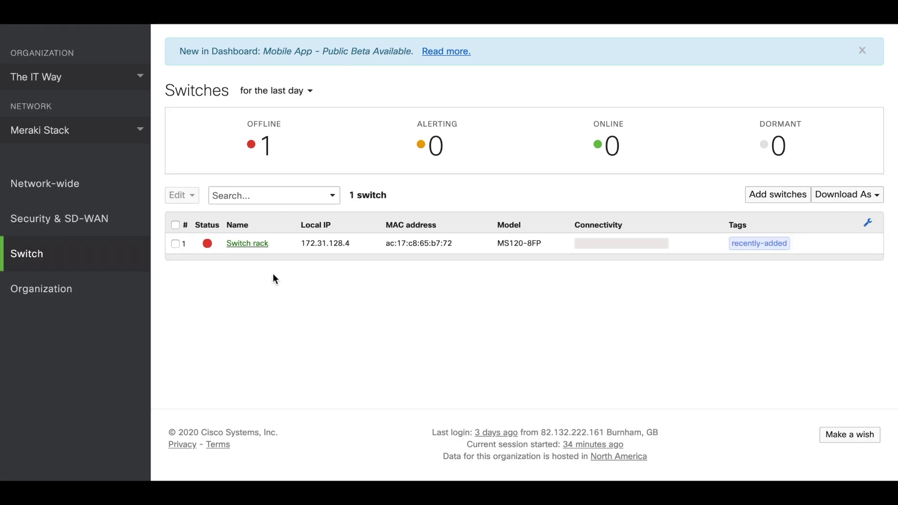
left_click(245, 243)
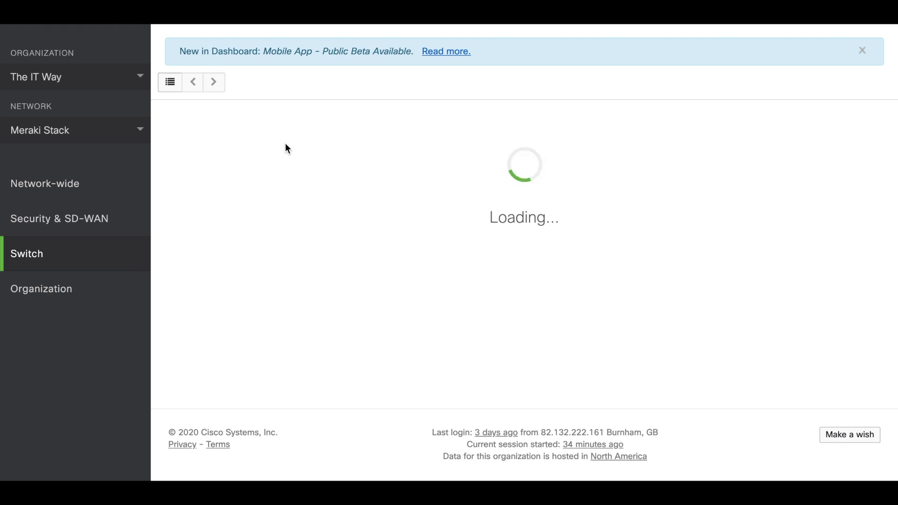
Look at the switch's name editor without renaming it, and view the details of port 1.
left_click(305, 124)
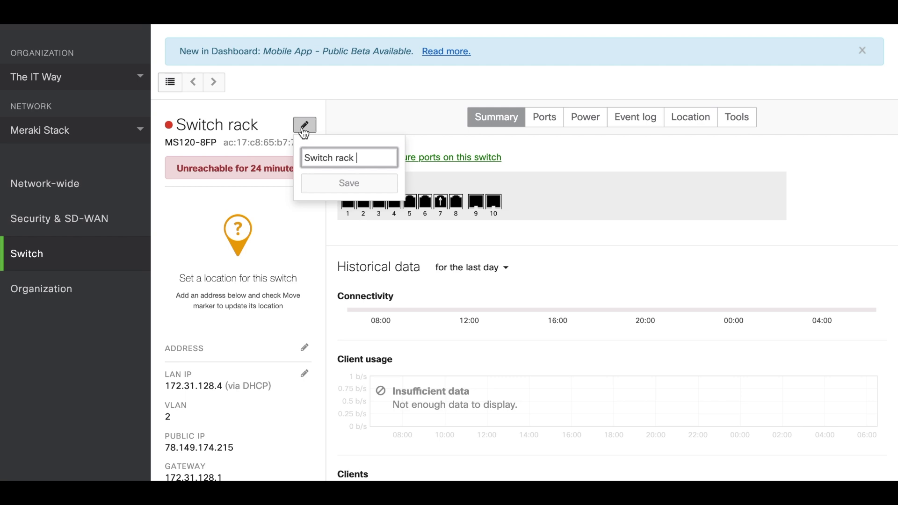
left_click(270, 126)
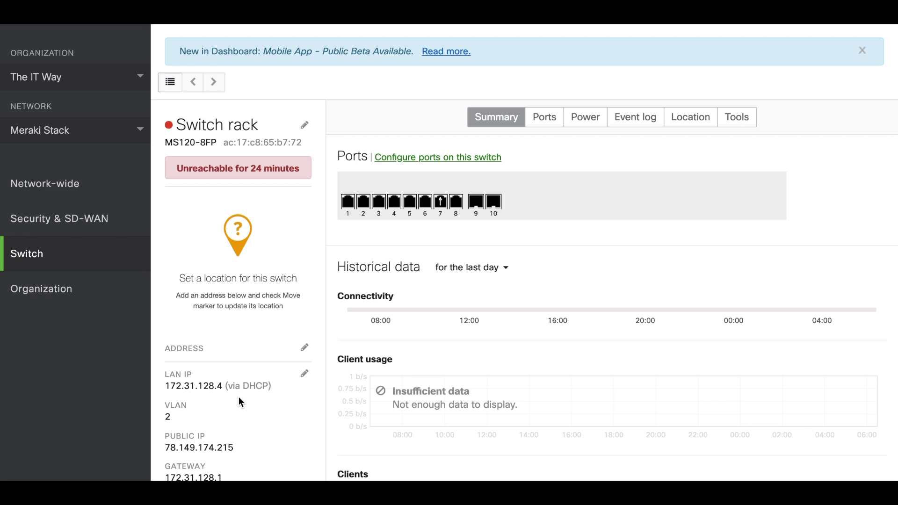
left_click(347, 202)
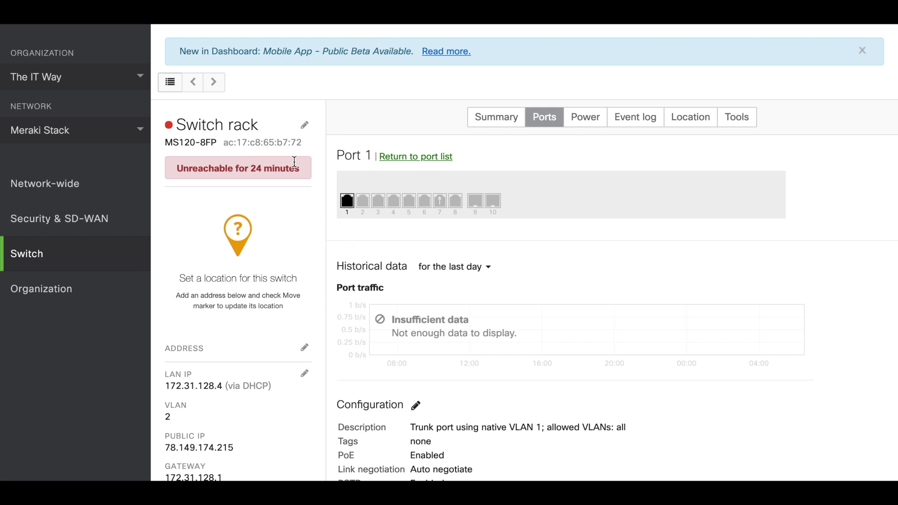
In the security appliance's Addressing & VLANs settings, start a new VLAN named Management.
mouse_move(110, 226)
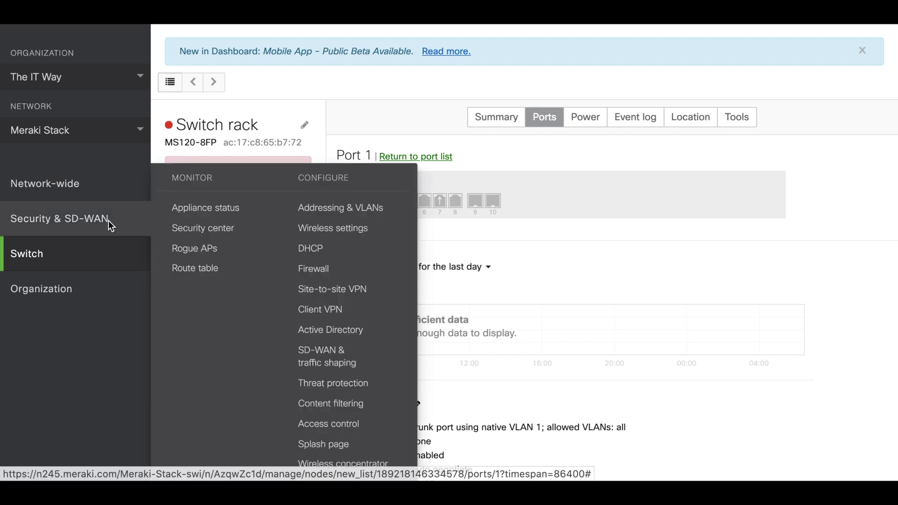
left_click(329, 211)
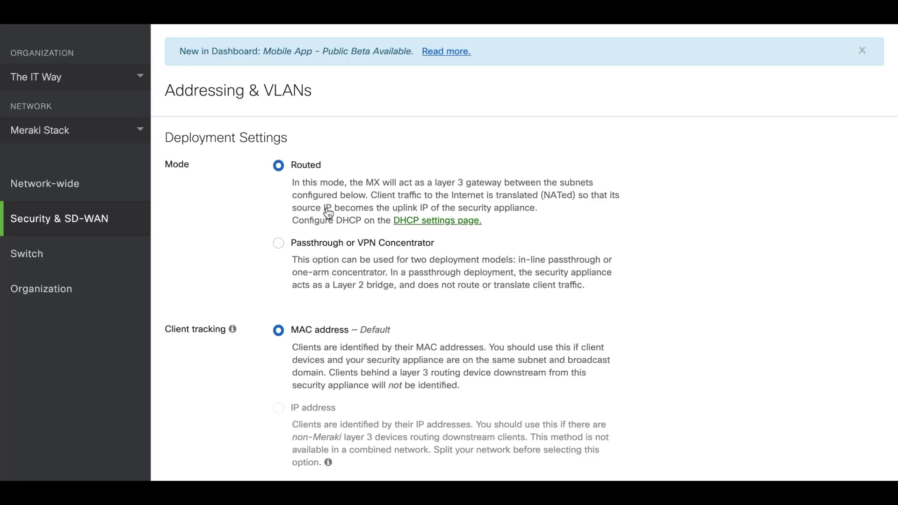
scroll(233, 309, "down", 10)
scroll(233, 311, "down", 3)
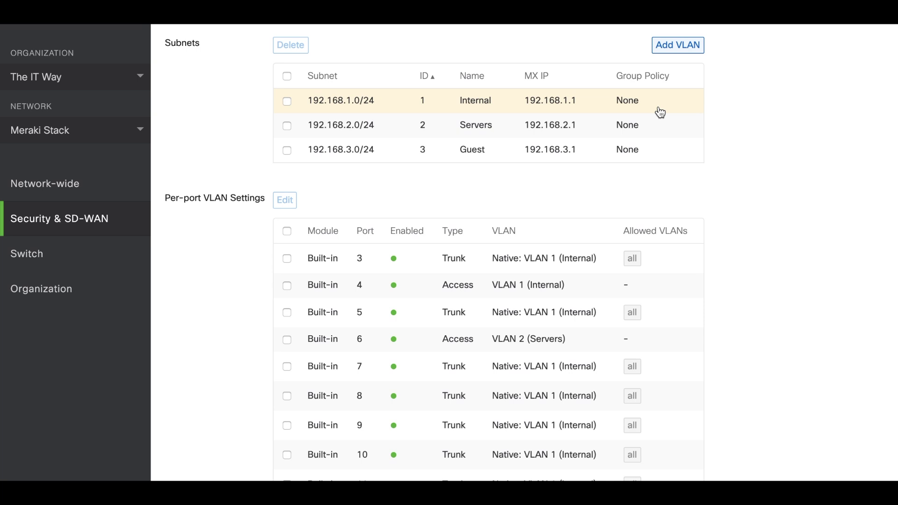
left_click(682, 48)
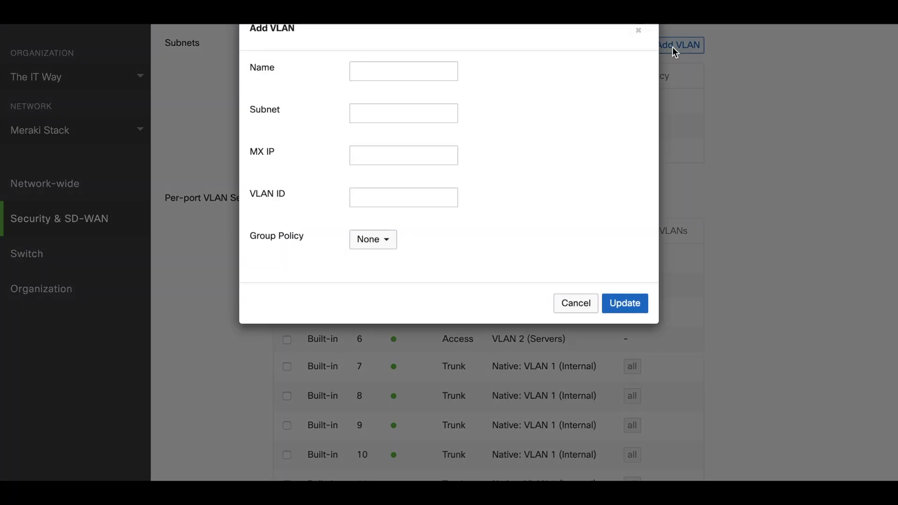
left_click(425, 73)
type("Management")
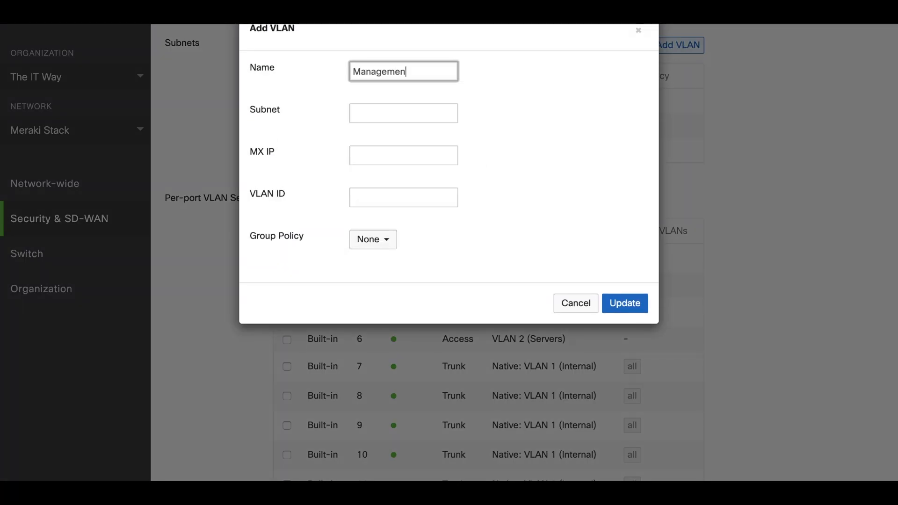
Set the new VLAN's subnet to 192.168.4.0/24.
left_click(402, 112)
type("192.168.2.0/24")
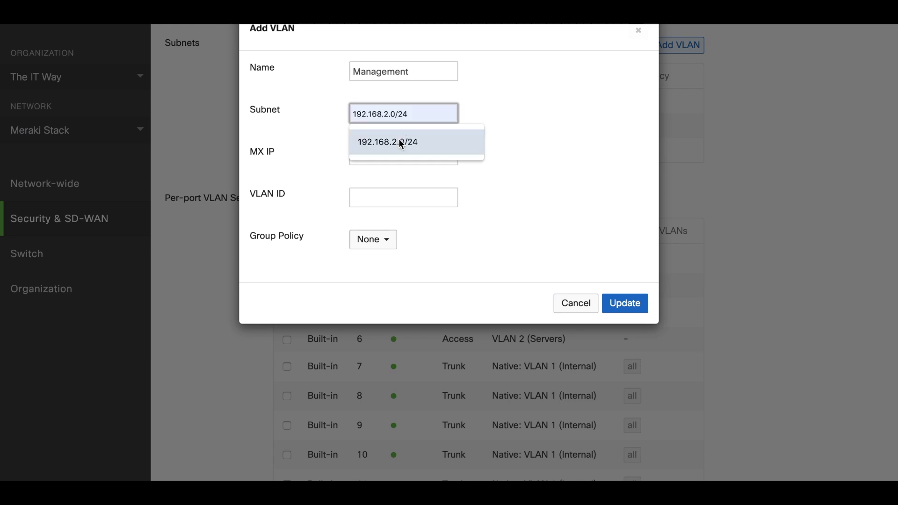
left_click(399, 142)
left_click(385, 114)
key("BackSpace")
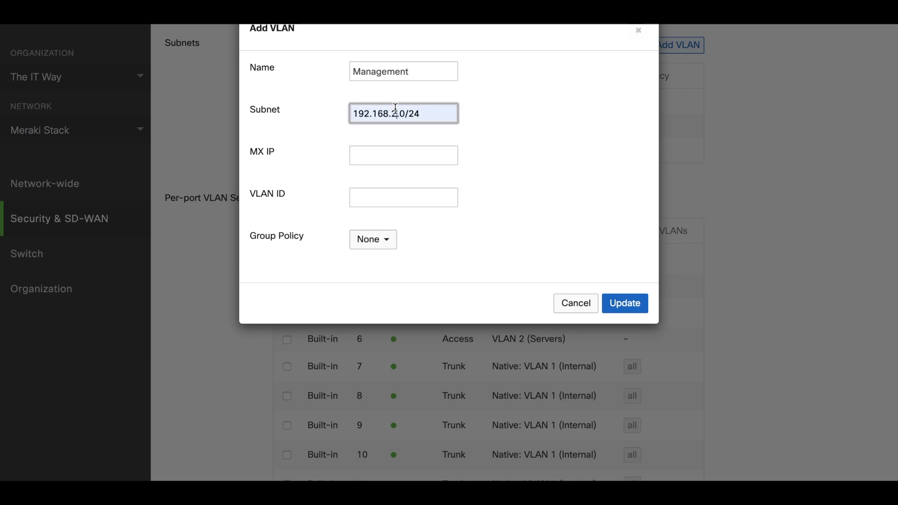
type("4")
Set the new VLAN's MX IP to 192.168.4.1.
left_click(385, 147)
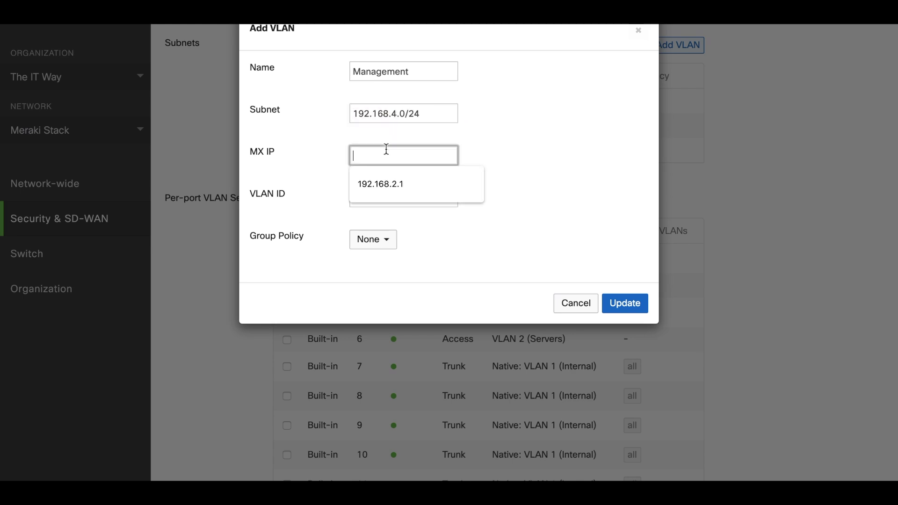
left_click(391, 185)
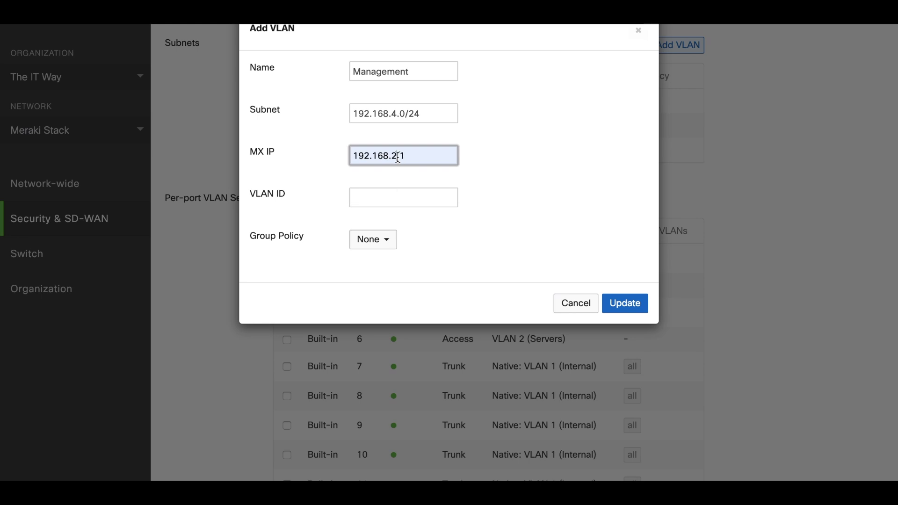
left_click(398, 157)
key("BackSpace")
type("4")
Give the Management VLAN the ID 4, add it to the subnets and save the changes.
left_click(391, 192)
type("4")
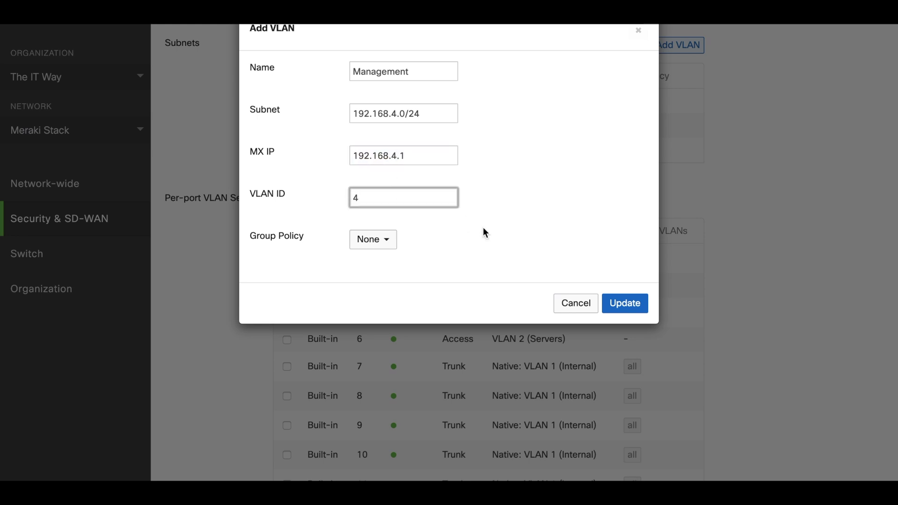
left_click(622, 308)
left_click(853, 459)
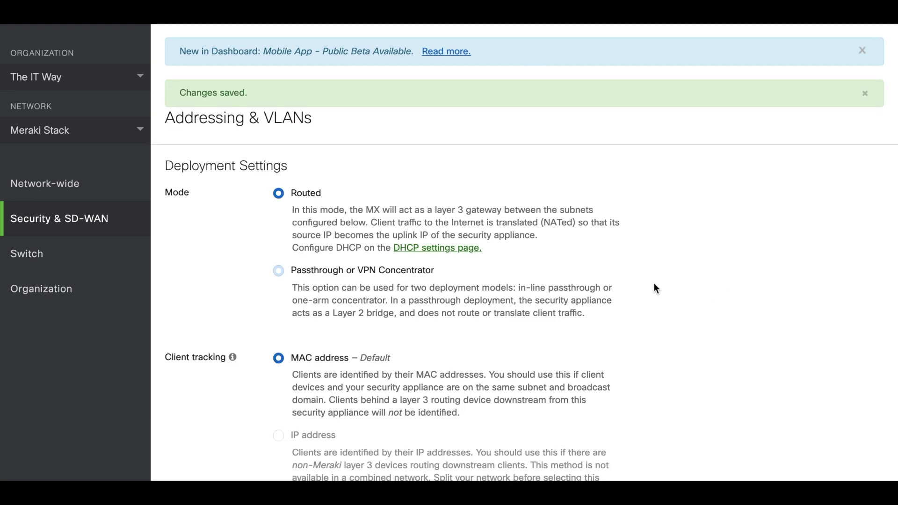
In the per-port VLAN settings, set the native VLAN of trunk port 3 to VLAN 4 (Management).
scroll(653, 282, "down", 10)
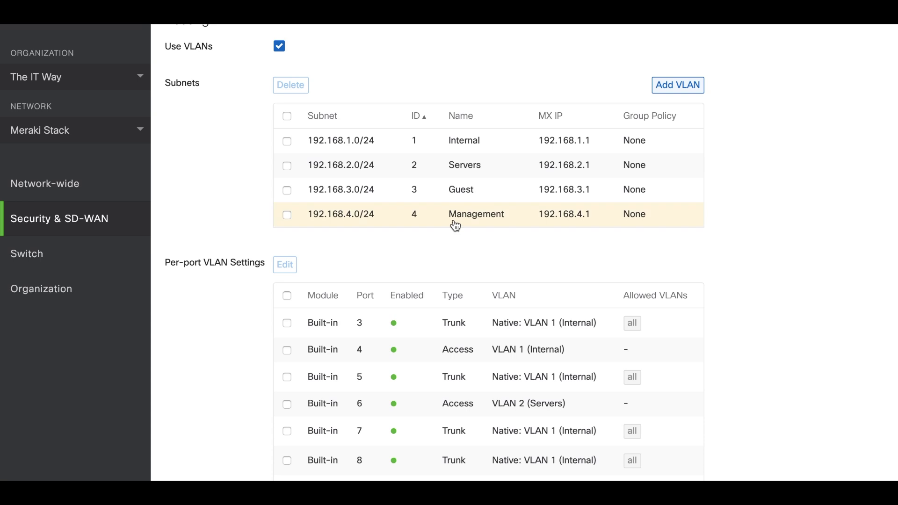
left_click(528, 336)
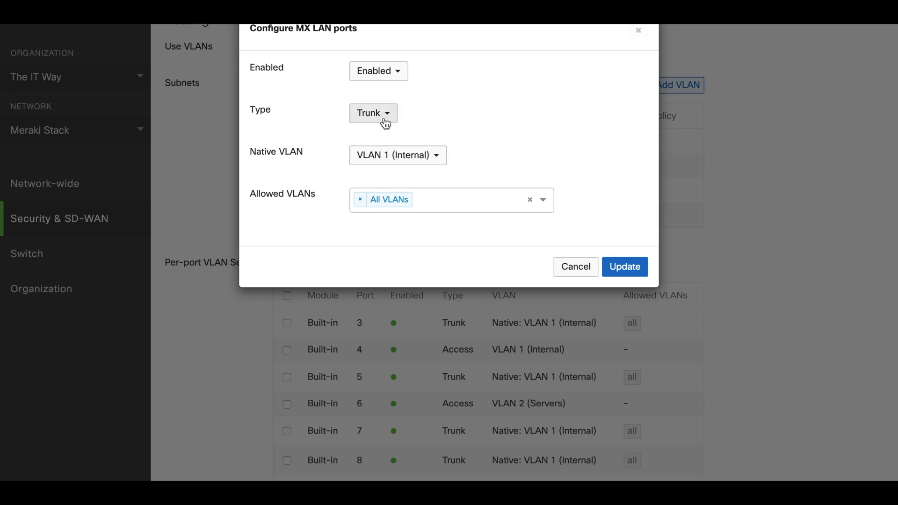
left_click(423, 159)
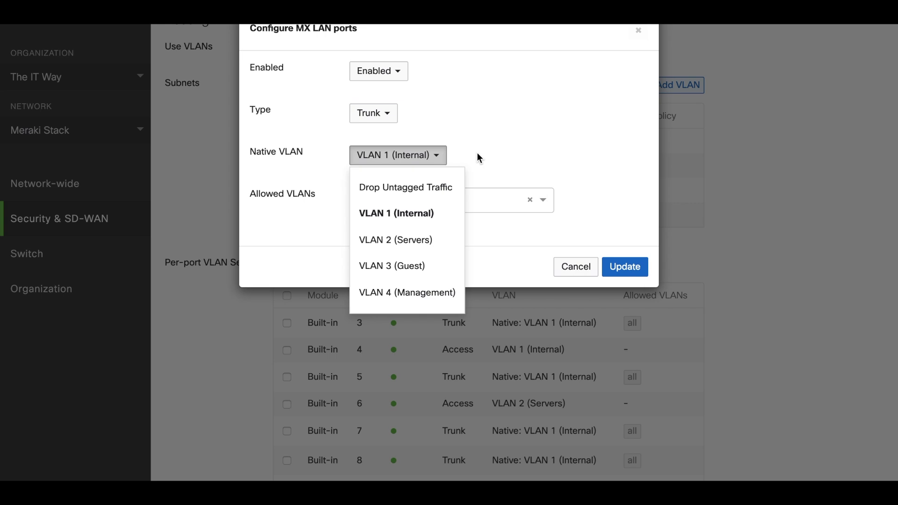
left_click(490, 178)
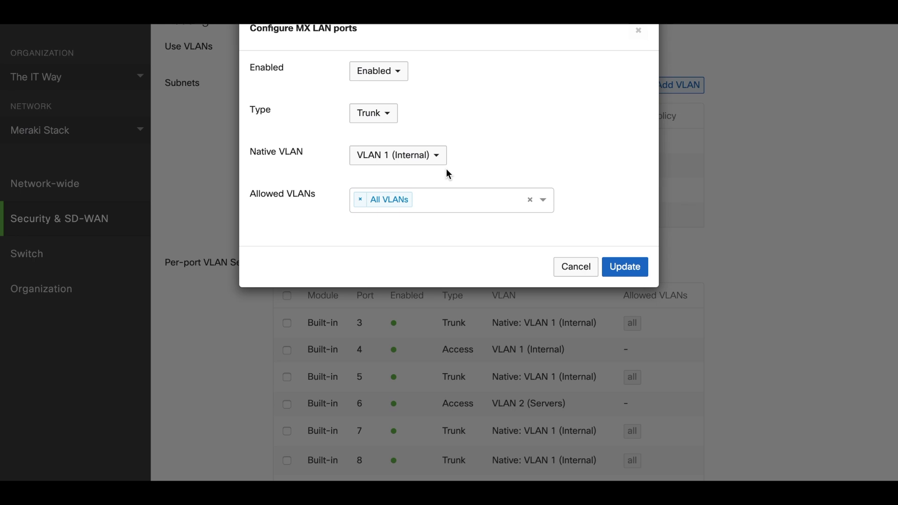
left_click(419, 154)
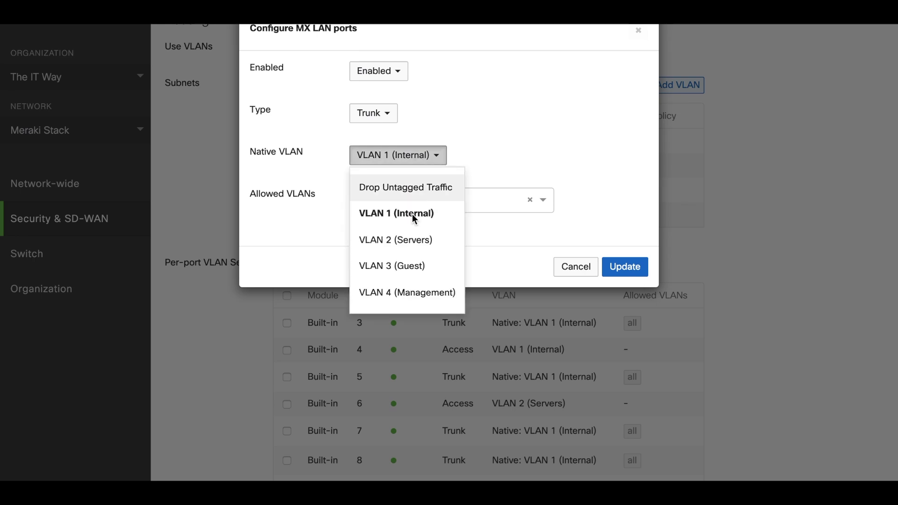
left_click(405, 292)
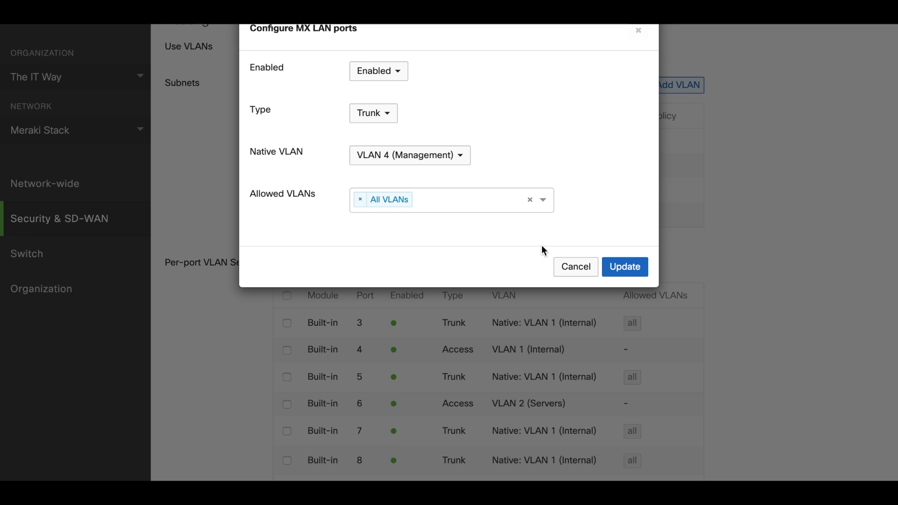
left_click(627, 271)
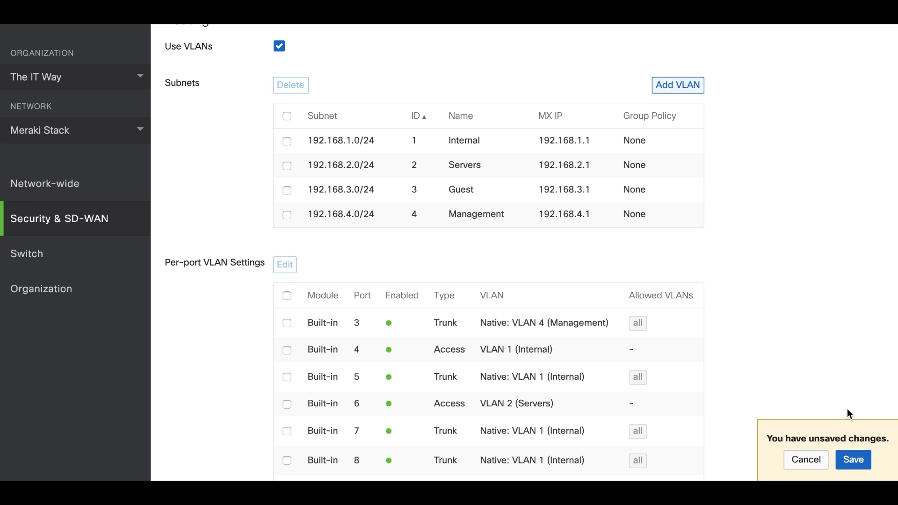
Save the port VLAN changes on the Addressing & VLANs page and review the subnets and per-port VLAN settings.
left_click(853, 459)
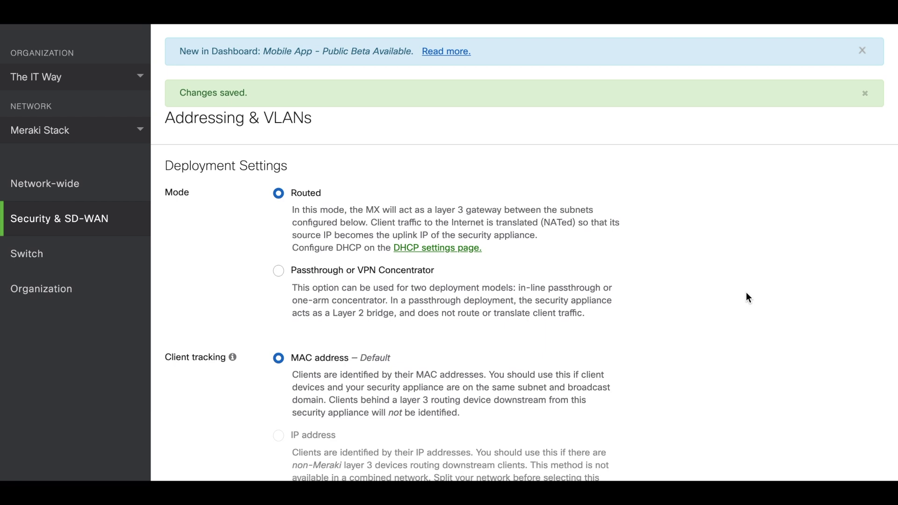
scroll(748, 297, "down", 9)
scroll(749, 298, "down", 5)
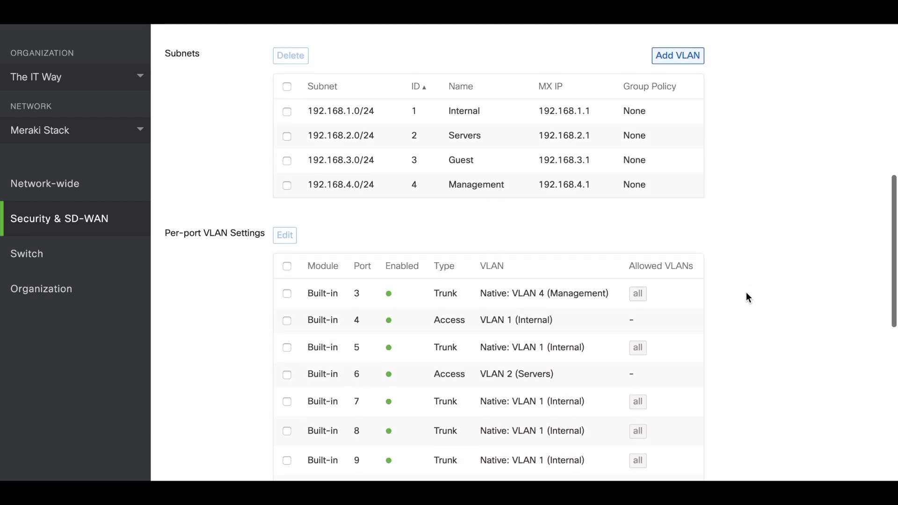
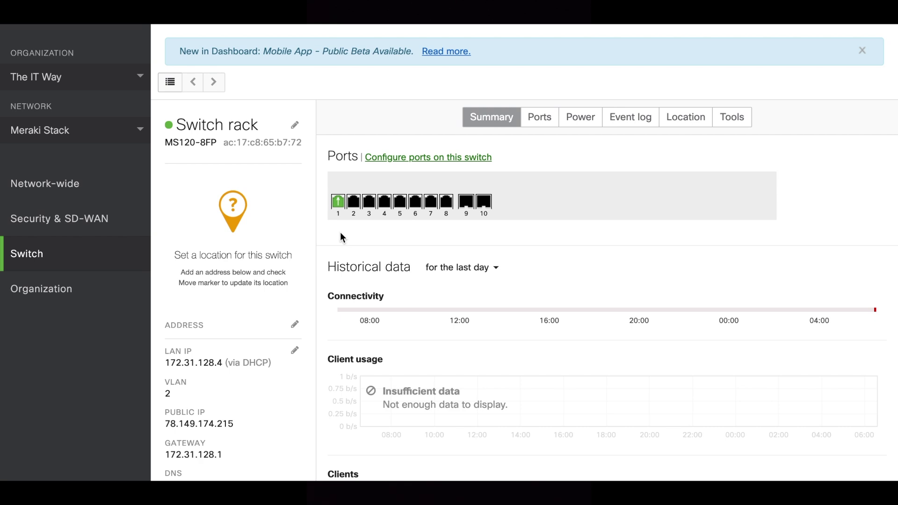
Set the native VLAN of the switch's uplink port 1 to 4 and update the port.
mouse_move(340, 201)
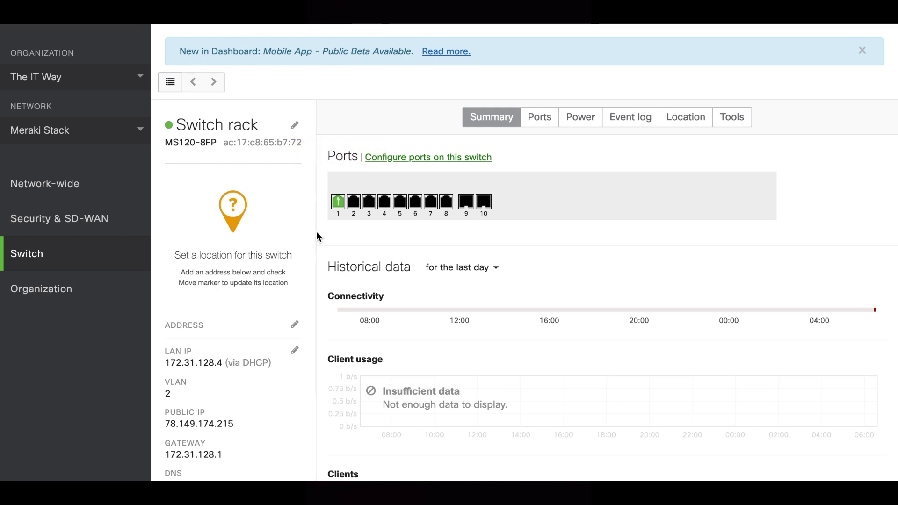
left_click(337, 202)
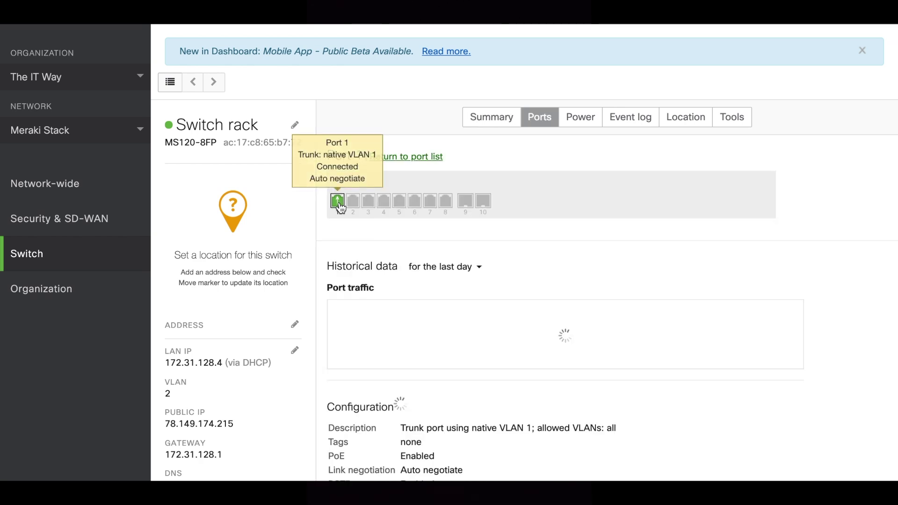
scroll(321, 399, "down", 3)
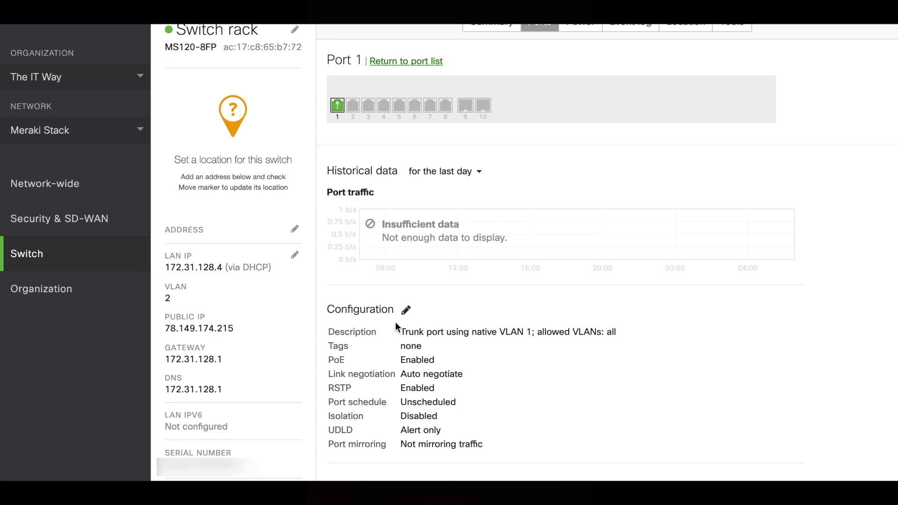
left_click(406, 311)
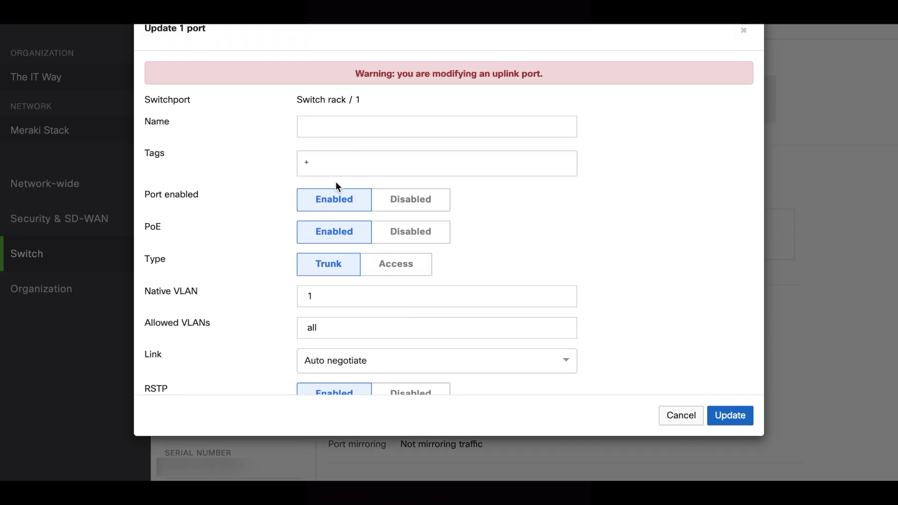
scroll(281, 224, "down", 4)
scroll(281, 224, "up", 3)
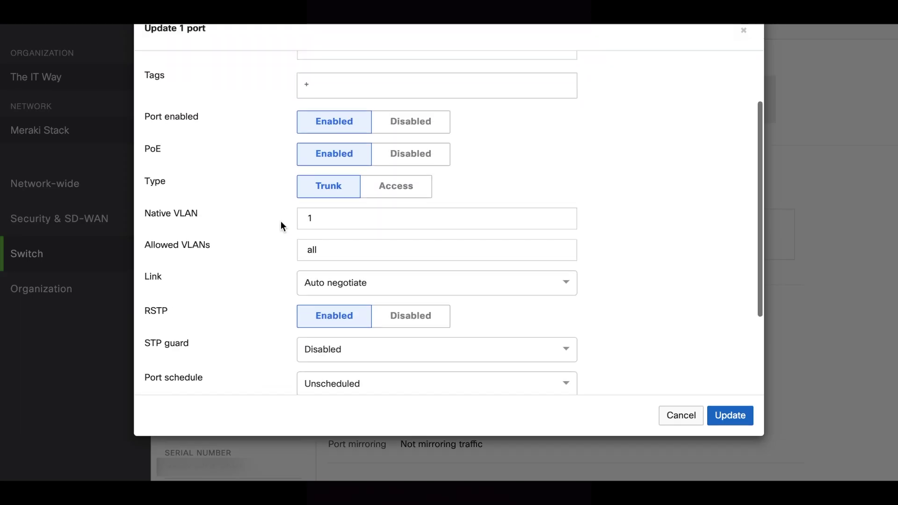
double_click(339, 220)
type("4")
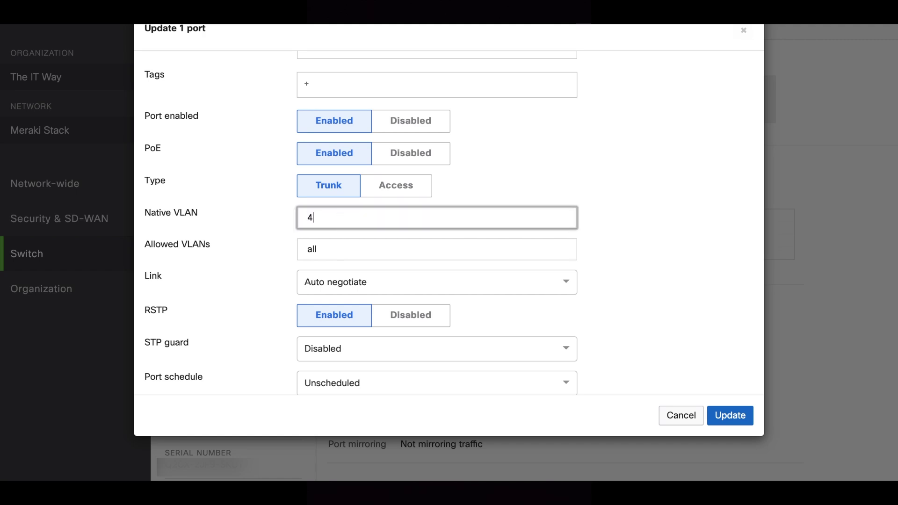
left_click(718, 414)
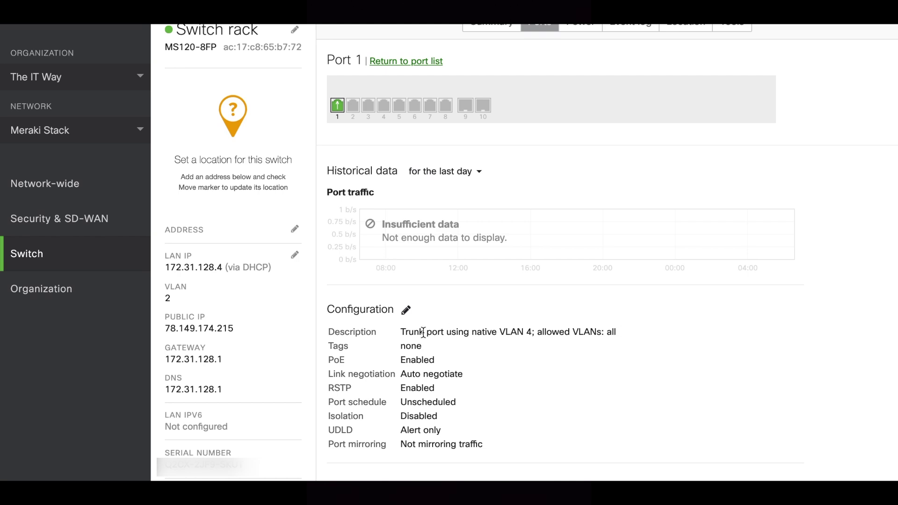
Check the switch's LAN IP, gateway and DNS details.
scroll(311, 304, "up", 2)
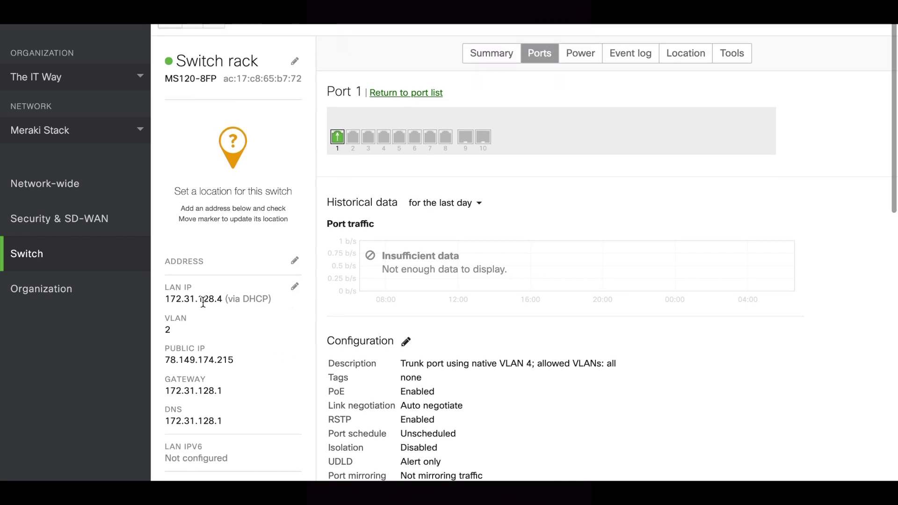
scroll(283, 301, "up", 3)
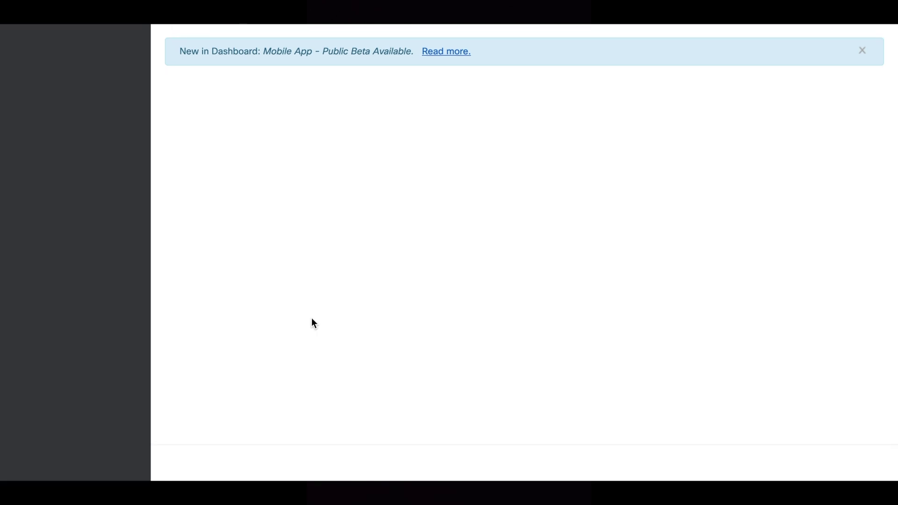
scroll(304, 323, "down", 1)
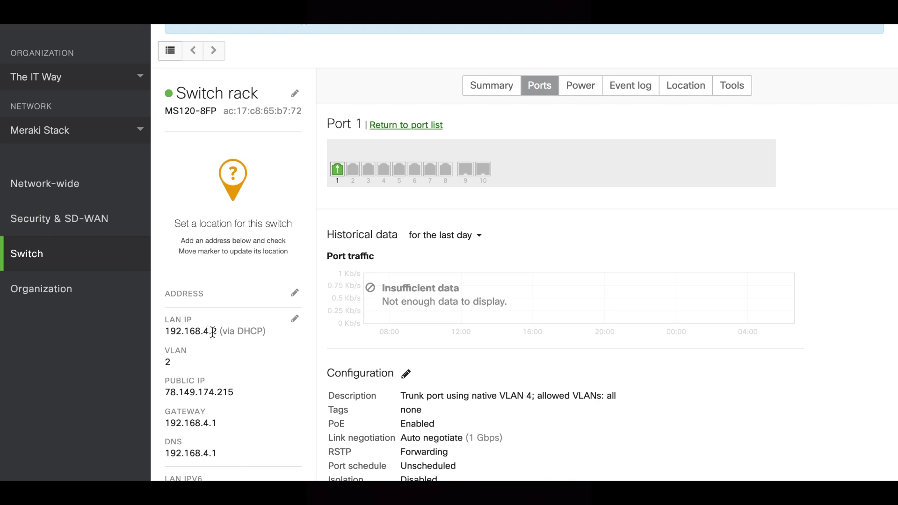
Inspect the address type options in the switch's LAN IP settings, close them without changes, and highlight the LAN IP.
left_click(295, 320)
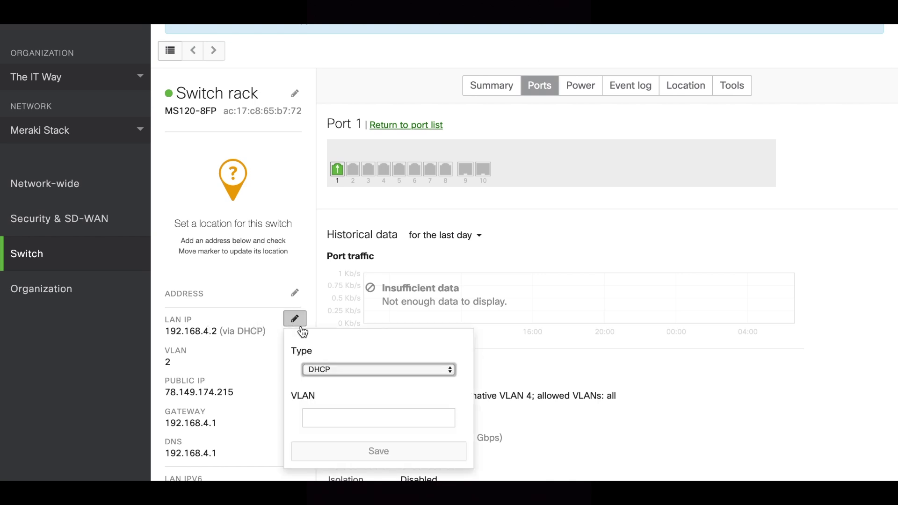
left_click(322, 366)
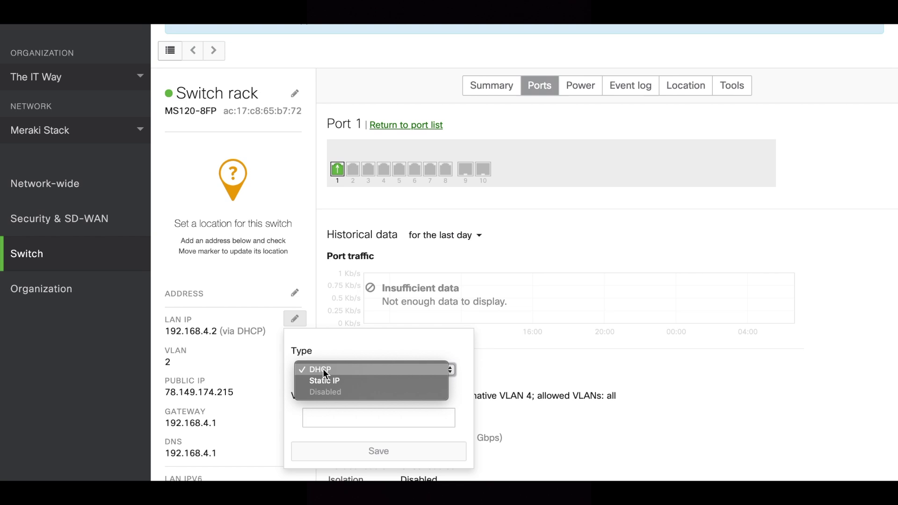
left_click(255, 357)
left_click(263, 359)
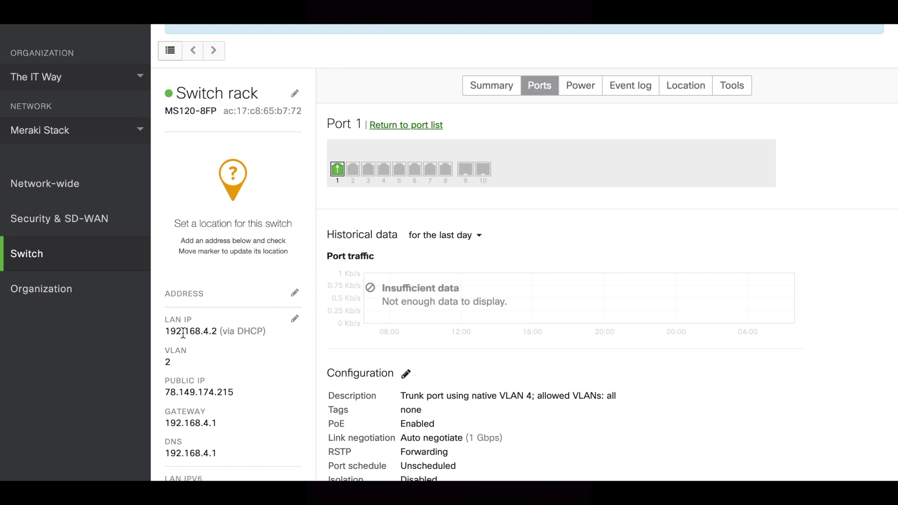
left_click_drag(177, 333, 217, 335)
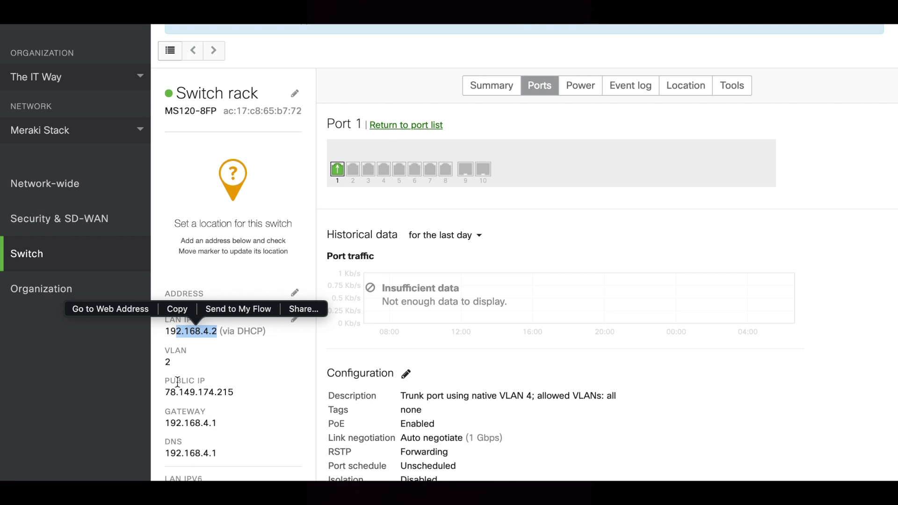
left_click(280, 353)
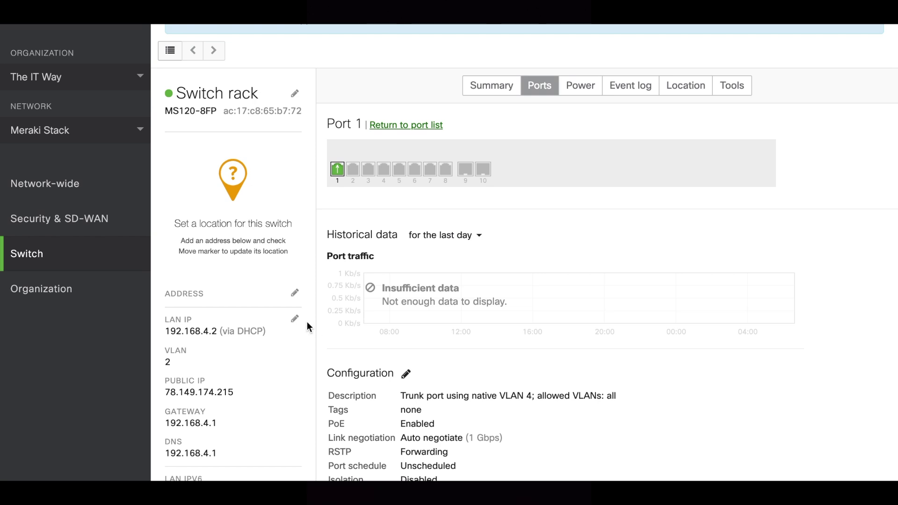
Configure switch port 2 as an access port on VLAN 2 and update it.
scroll(307, 322, "up", 1)
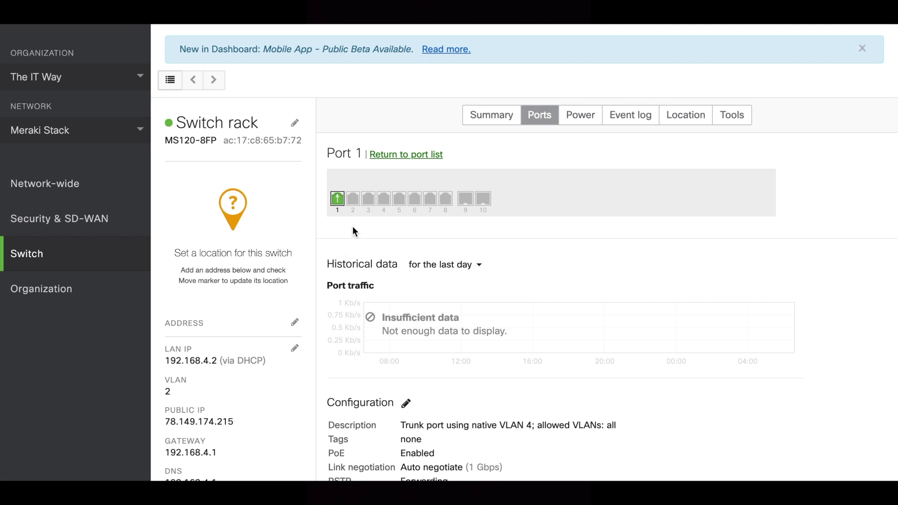
left_click(353, 200)
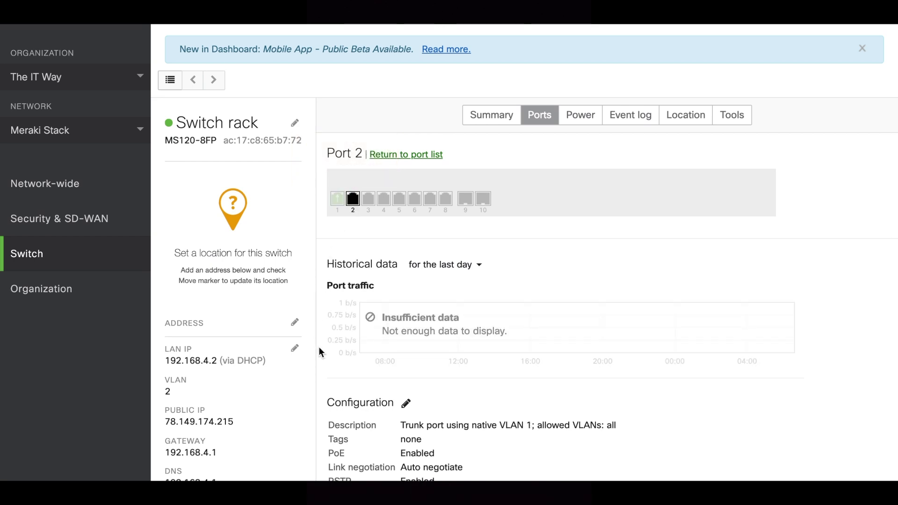
left_click(405, 403)
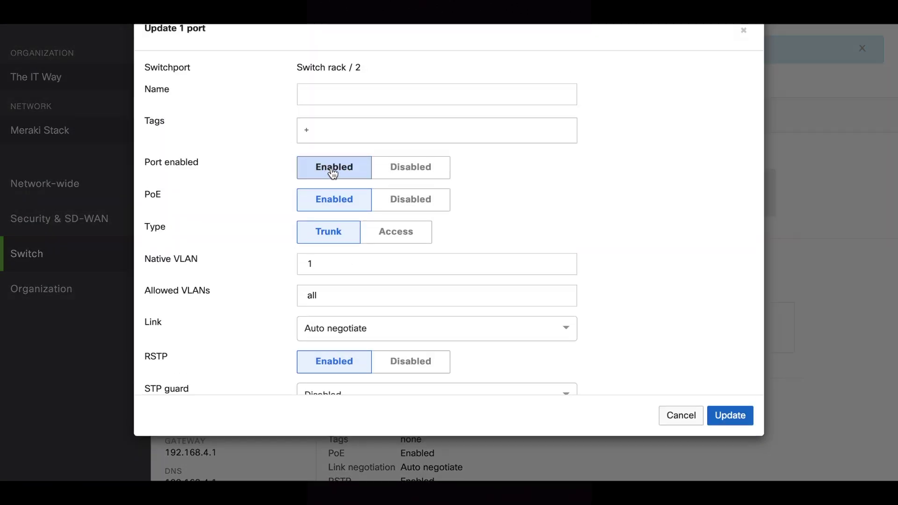
left_click(382, 232)
double_click(340, 294)
type("2")
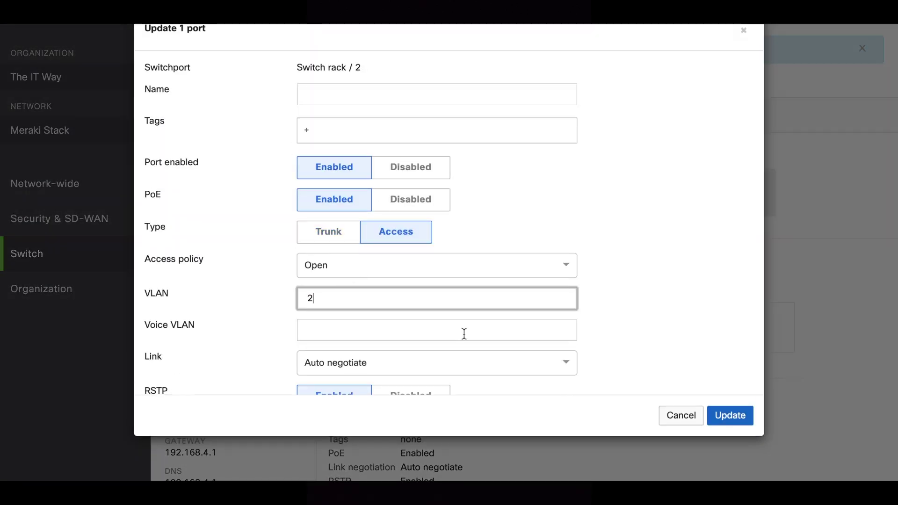
left_click(727, 416)
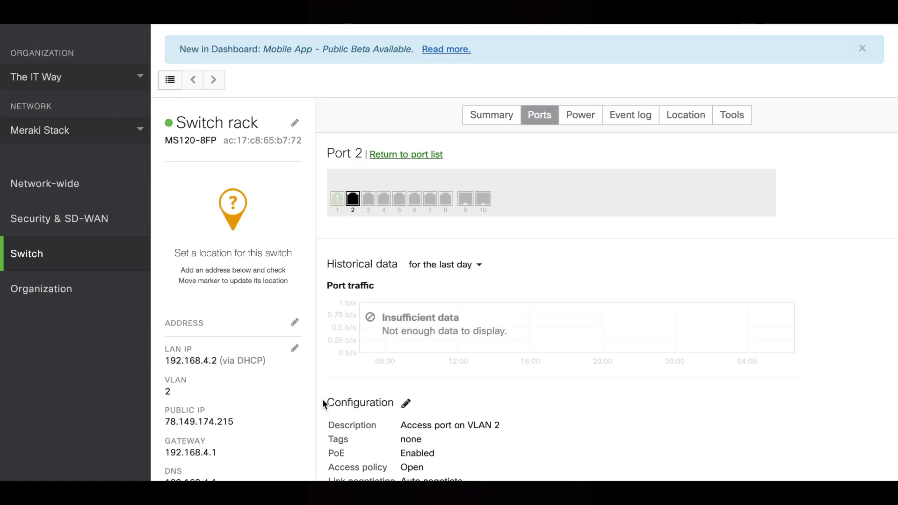
Configure trunk port 3 of the switch with native VLAN 4 and allowed VLANs 1,2,3, and update it.
left_click(368, 198)
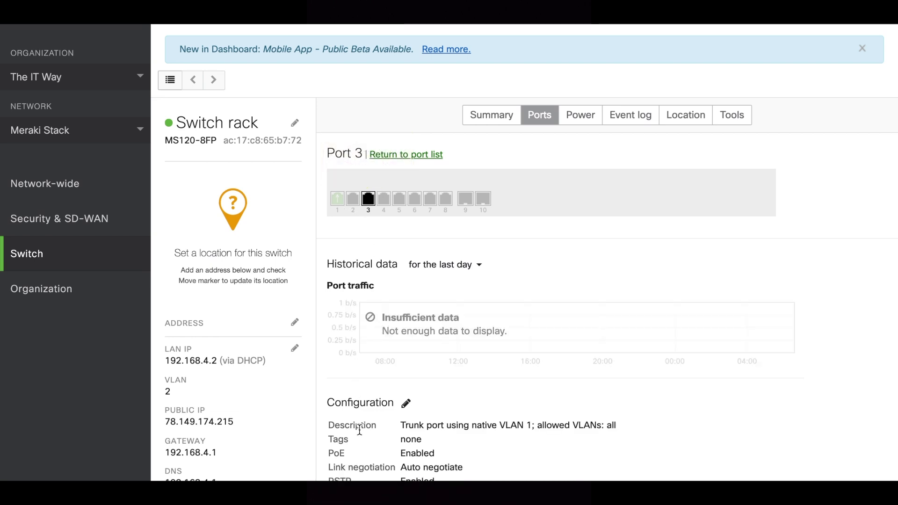
left_click(407, 404)
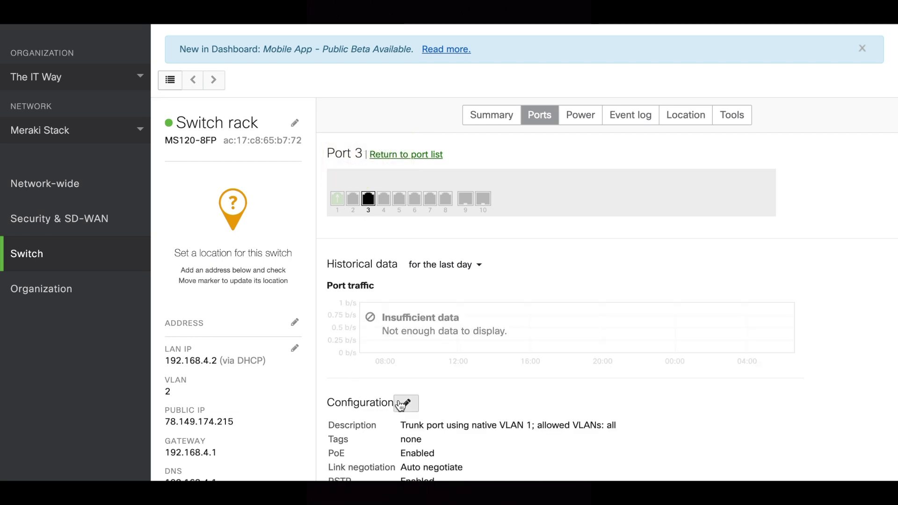
double_click(317, 266)
type("4")
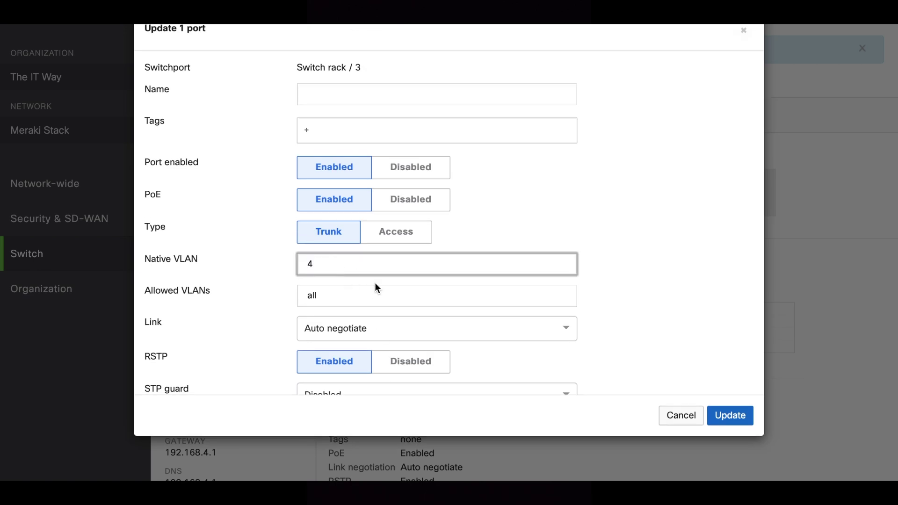
double_click(362, 297)
type("1,2,3")
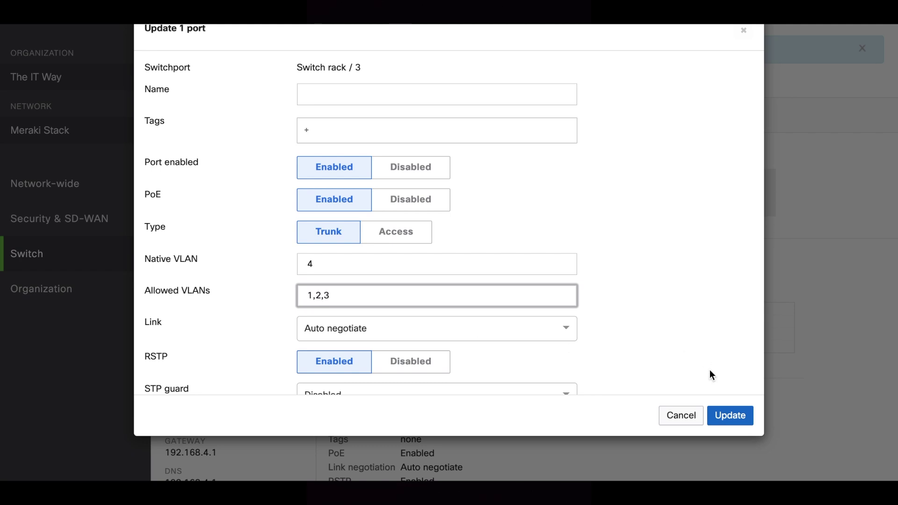
left_click(729, 414)
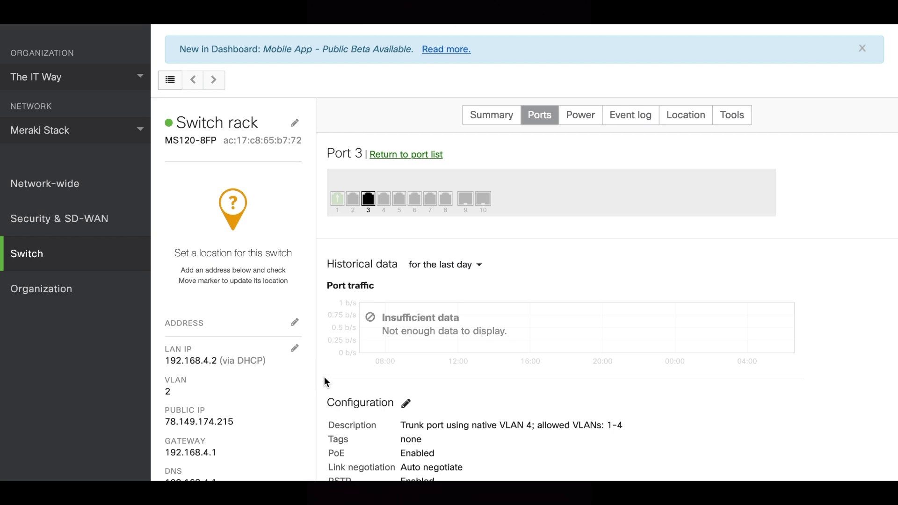
Open the switch access control list and add a user-defined rule.
mouse_move(123, 255)
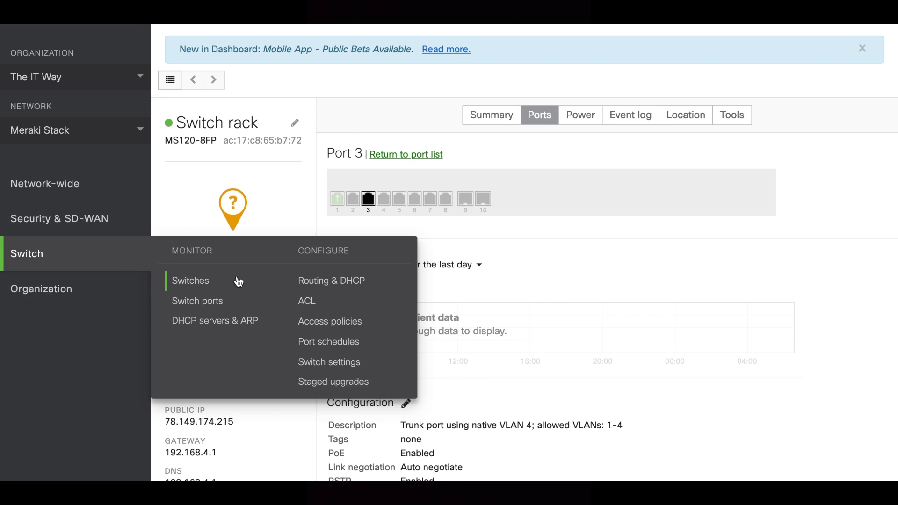
left_click(307, 302)
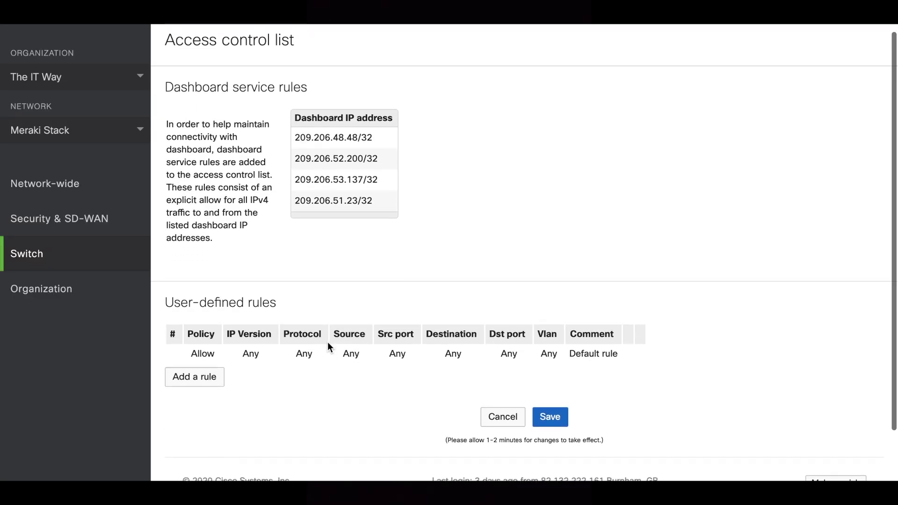
left_click(206, 382)
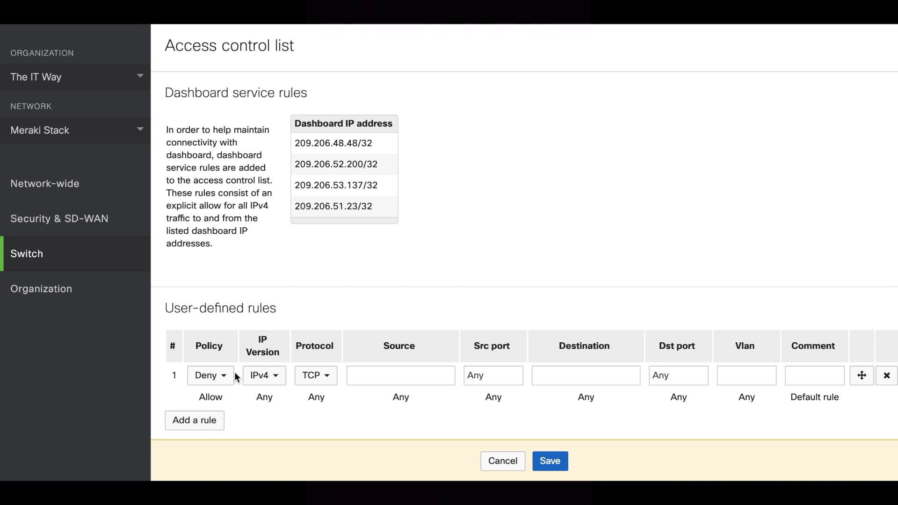
Examine the policy, IP version and protocol options of the new access control rule.
left_click(219, 375)
left_click(298, 316)
left_click(263, 377)
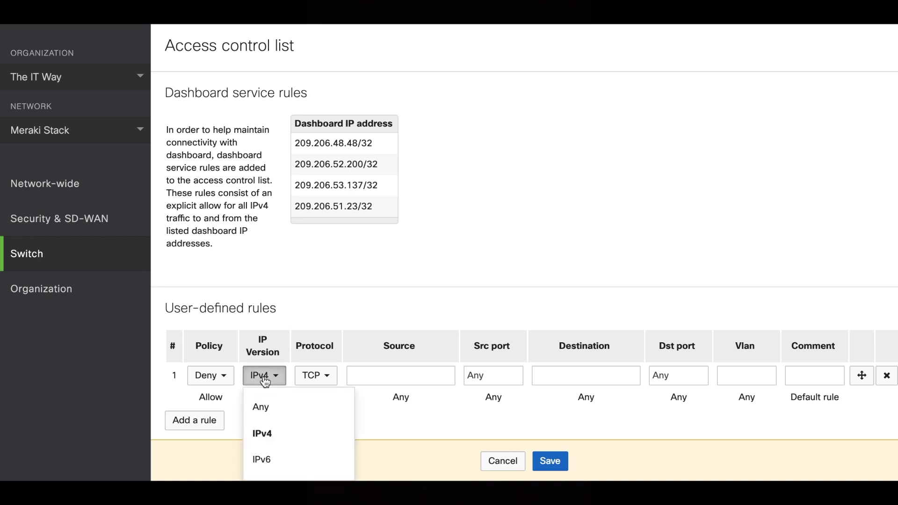
left_click(310, 314)
left_click(316, 376)
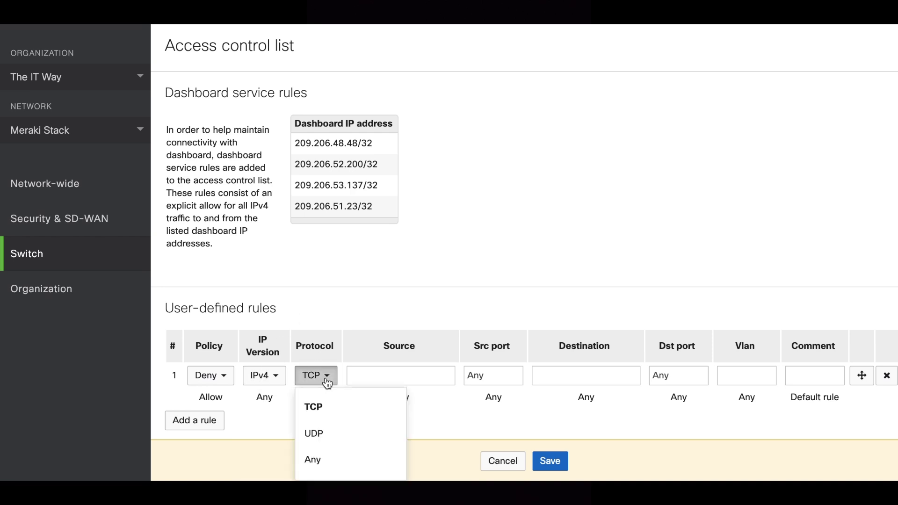
left_click(355, 311)
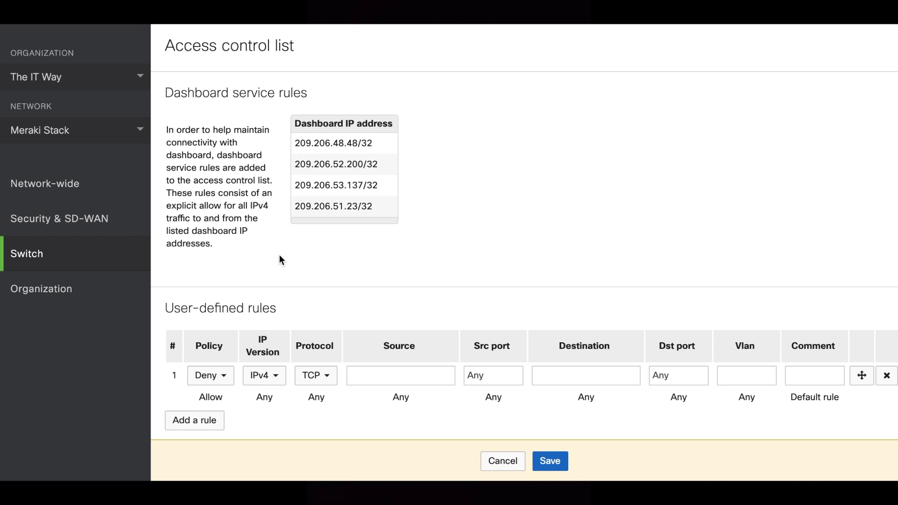
mouse_move(121, 246)
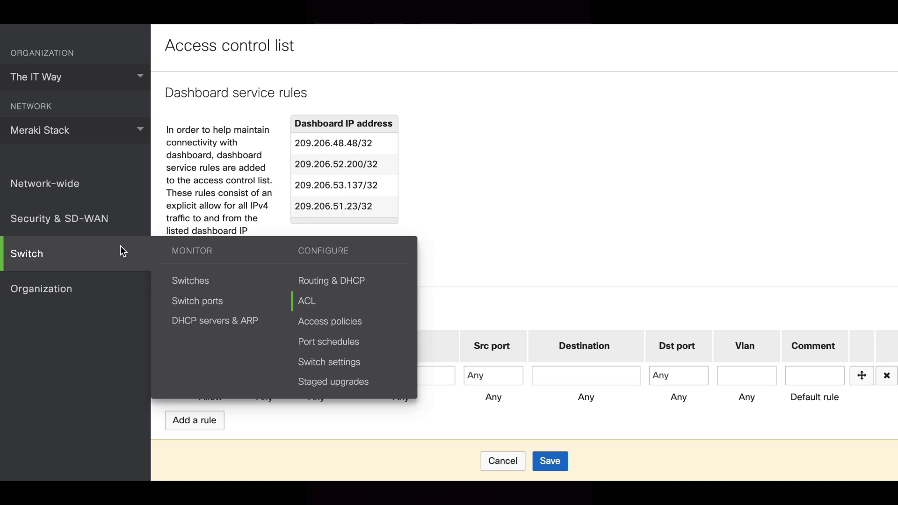
Leave the access control list without saving, open the access policies, and add a new access policy.
left_click(322, 324)
left_click(539, 122)
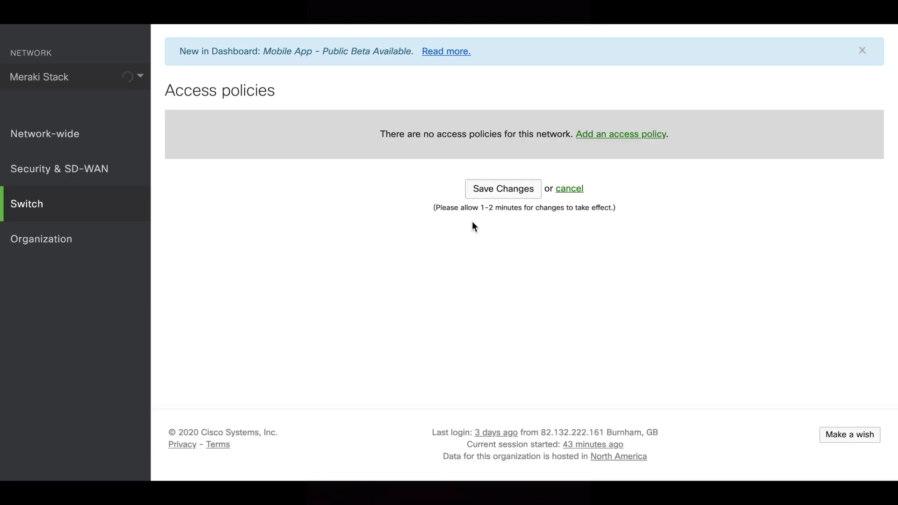
left_click(621, 136)
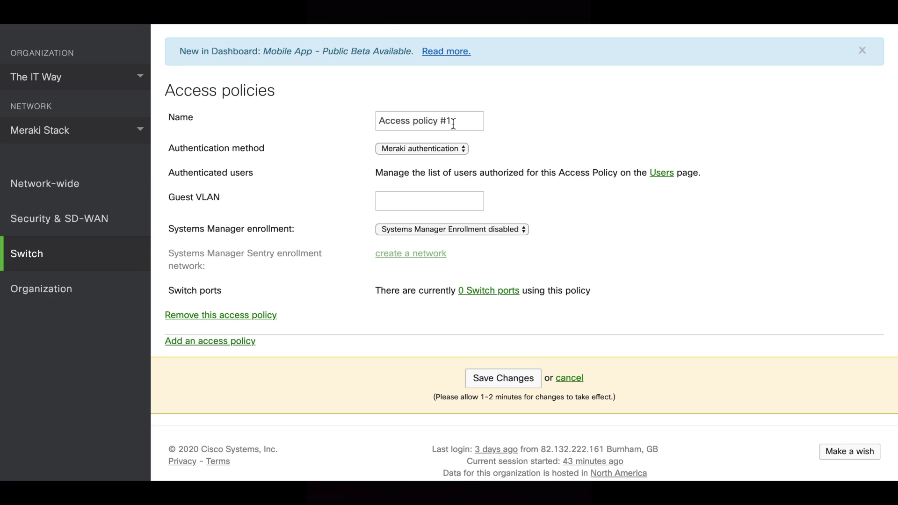
Review the options of the my RADIUS server authentication method, and set the access policy back to Meraki authentication.
left_click(419, 150)
left_click(408, 140)
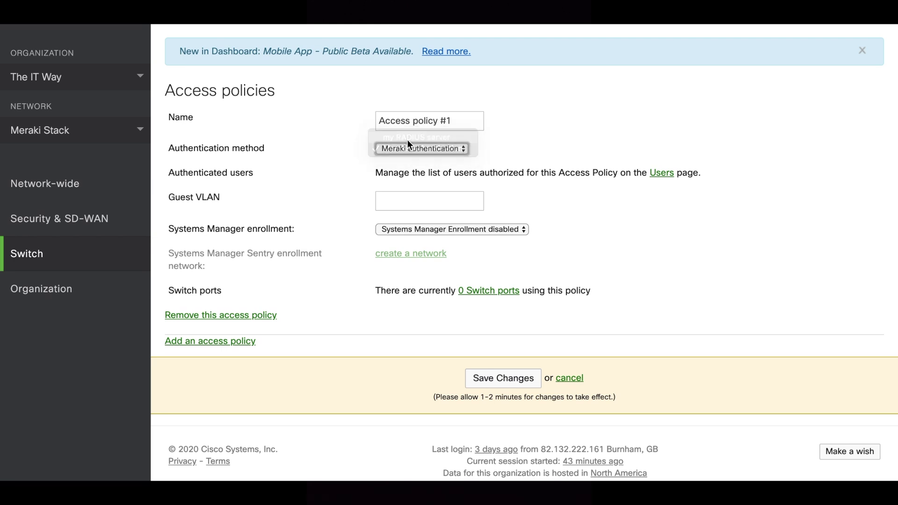
scroll(343, 261, "down", 1)
scroll(341, 256, "down", 1)
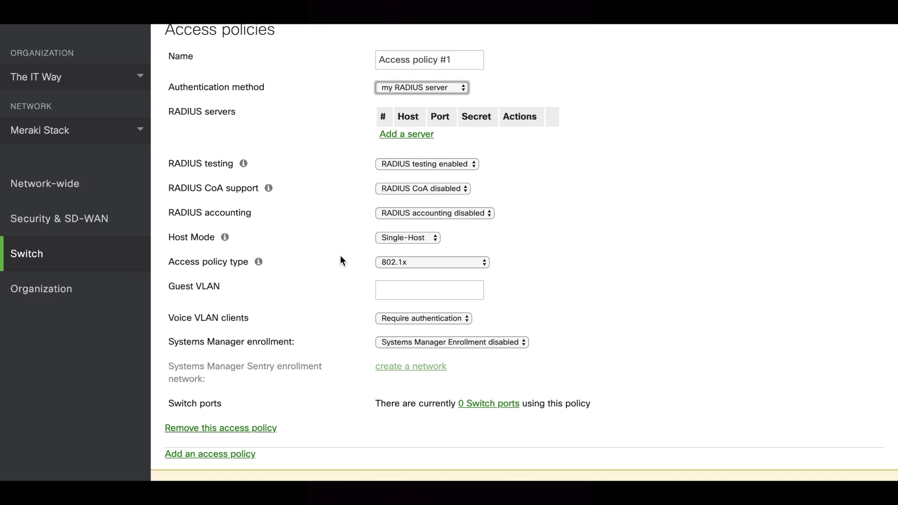
scroll(341, 261, "up", 2)
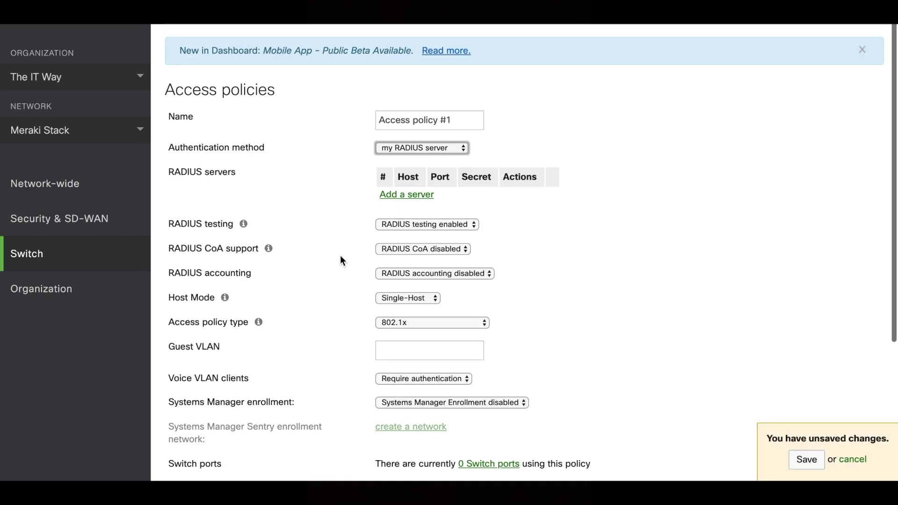
left_click(396, 149)
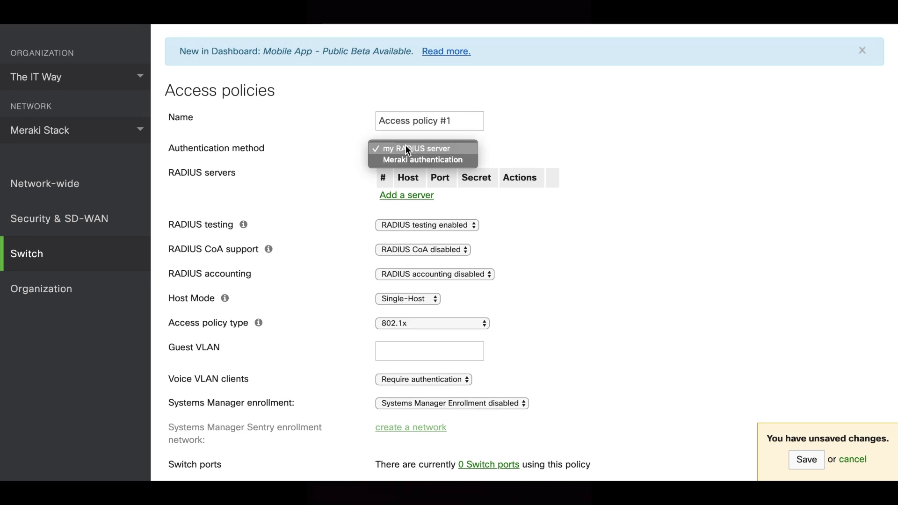
left_click(400, 157)
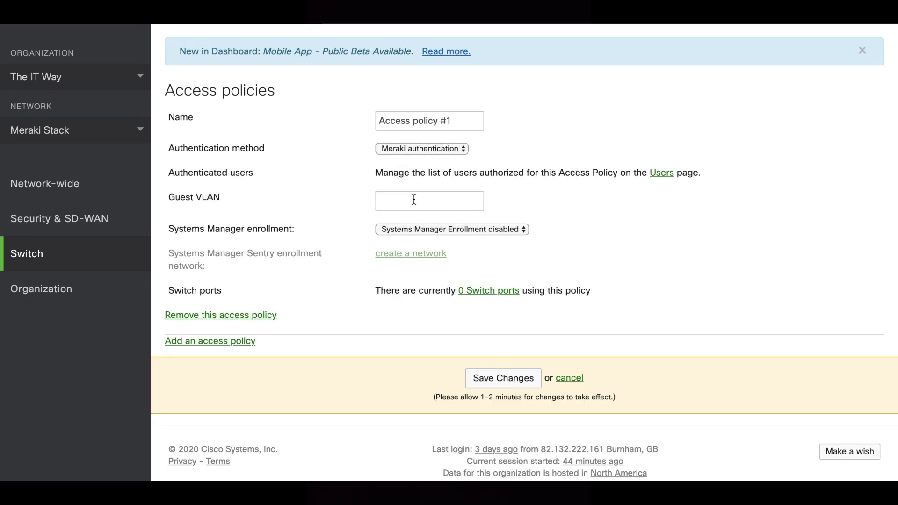
Set the access policy's guest VLAN to 1 and save the changes.
left_click(385, 198)
type("1")
left_click(498, 383)
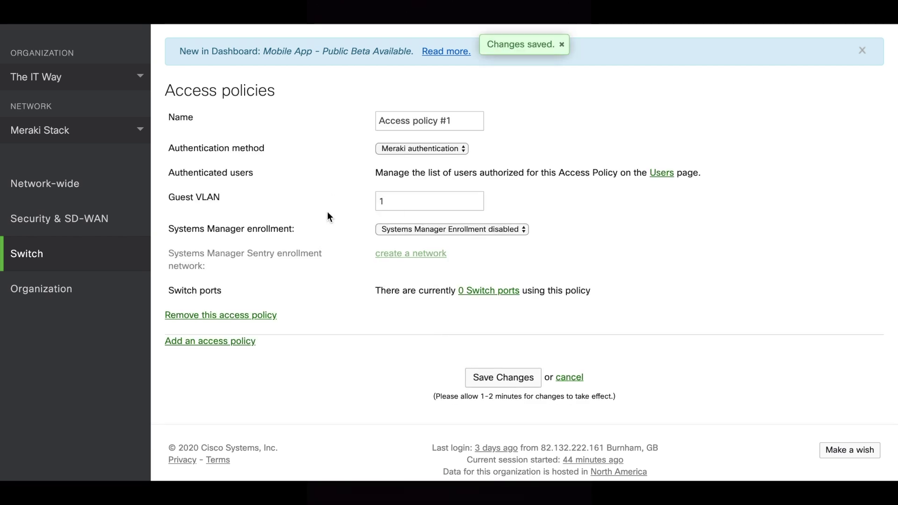
Open the Switch rack's details and view the configuration of port 6.
mouse_move(132, 244)
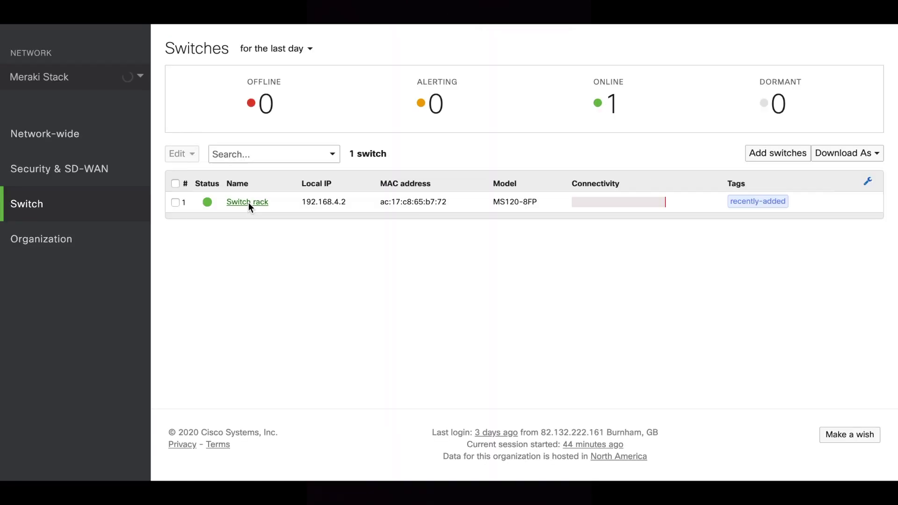
left_click(247, 202)
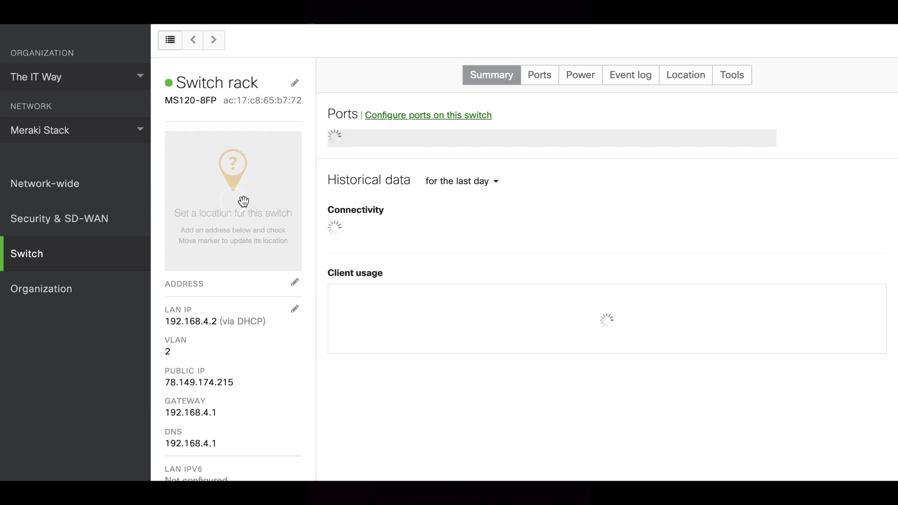
mouse_move(428, 167)
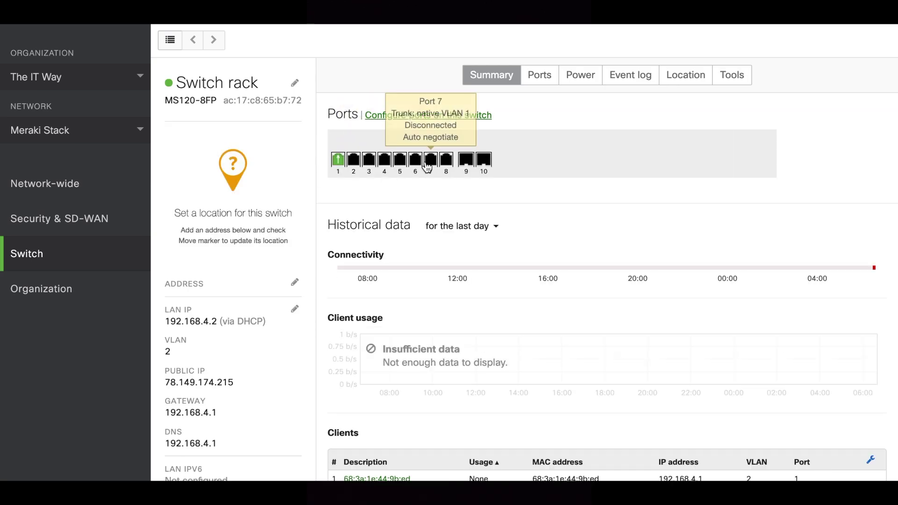
left_click(417, 161)
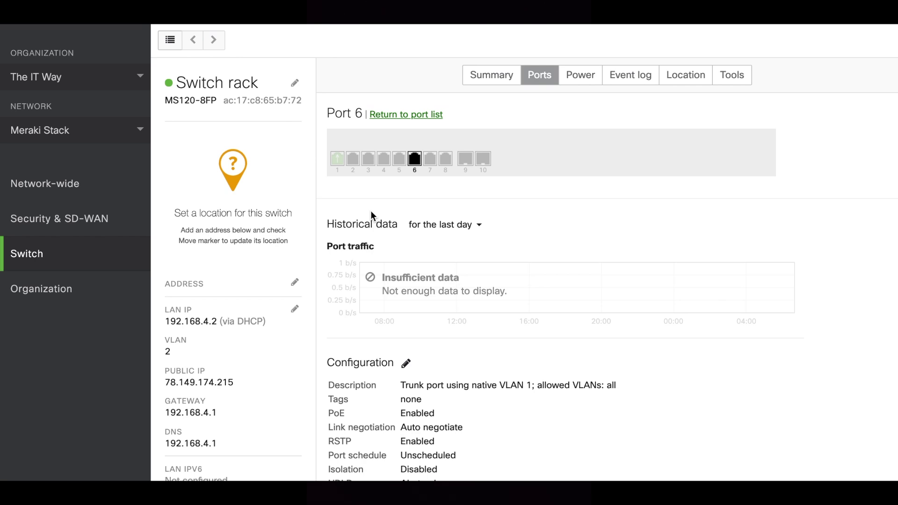
scroll(363, 325, "down", 3)
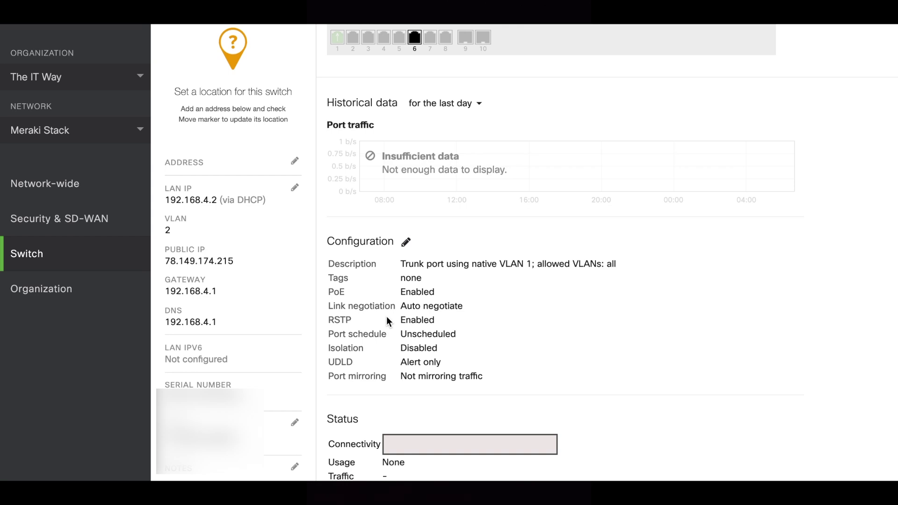
mouse_move(130, 262)
Change port 6 to an access port with Access policy #1 and update it.
left_click(405, 242)
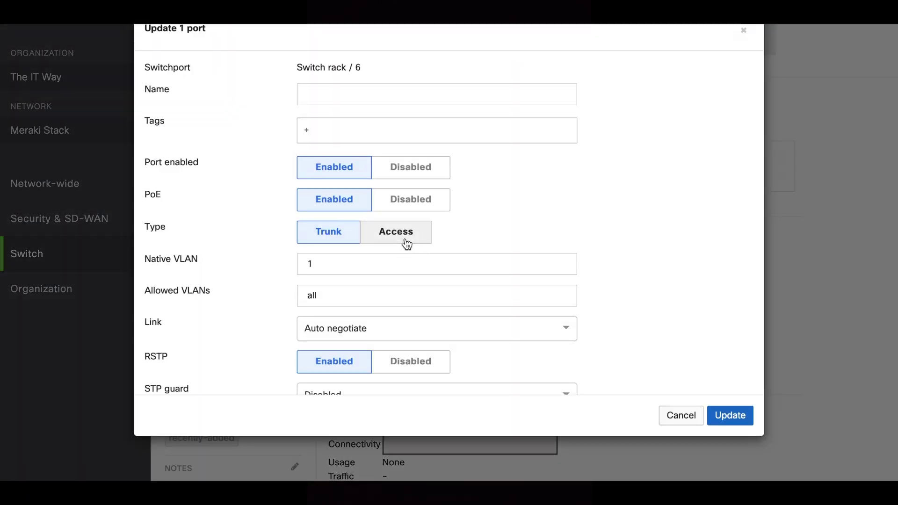
left_click(397, 235)
scroll(531, 227, "down", 2)
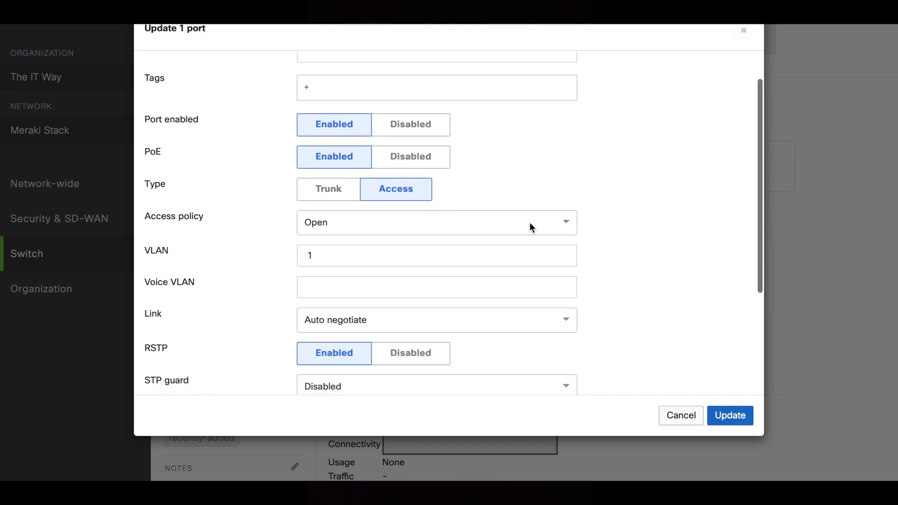
left_click(448, 183)
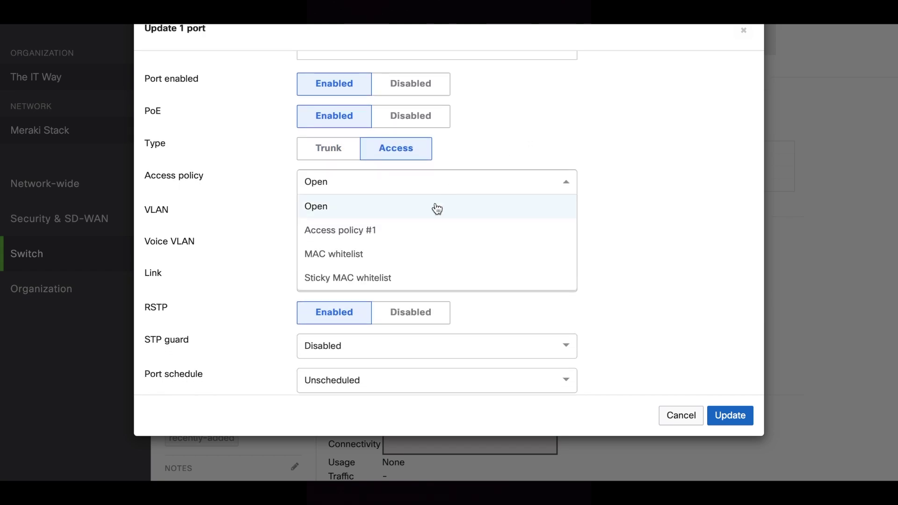
left_click(393, 237)
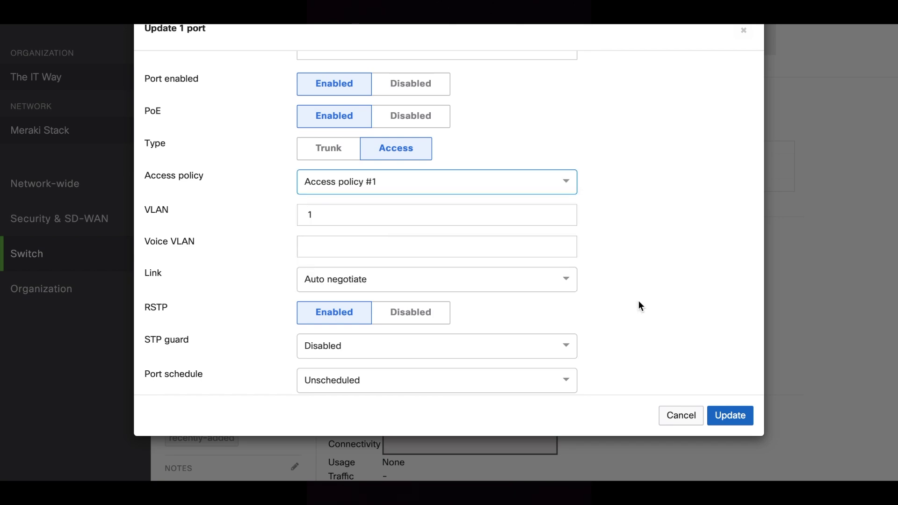
left_click(729, 415)
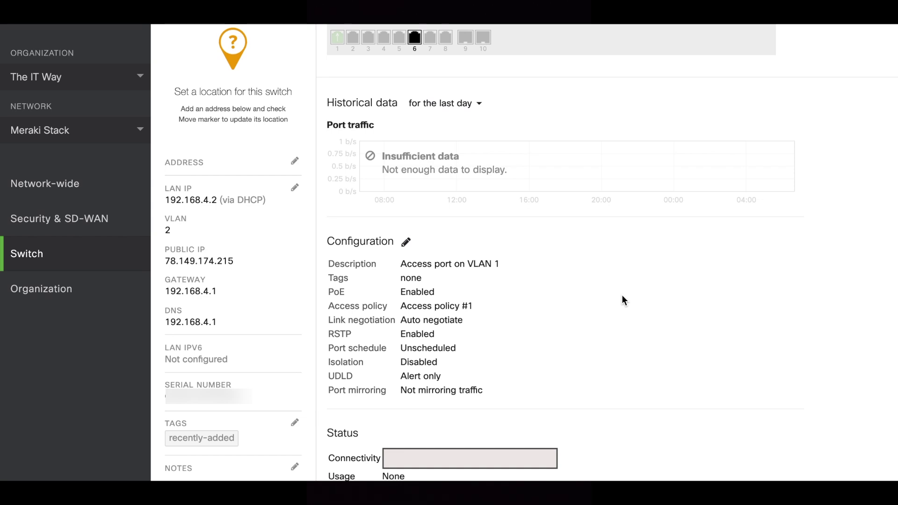
Open the port schedules and add a new port schedule.
mouse_move(131, 255)
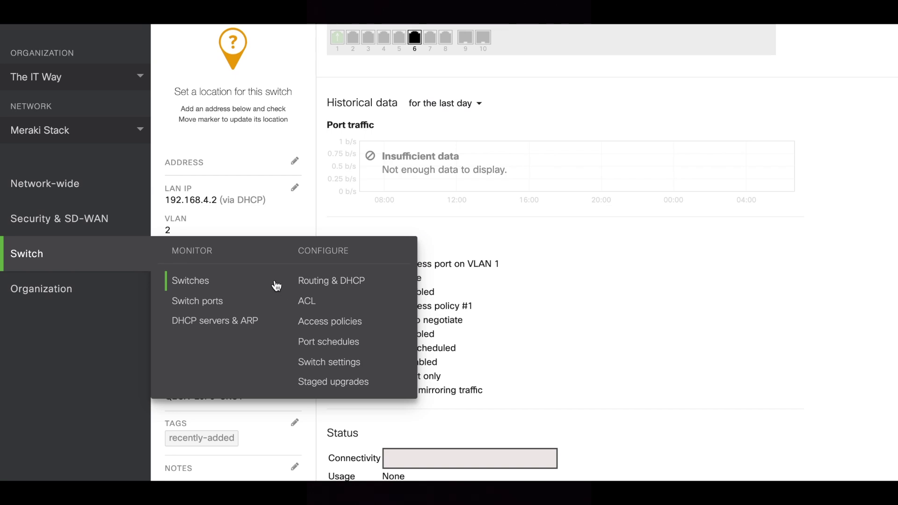
left_click(328, 342)
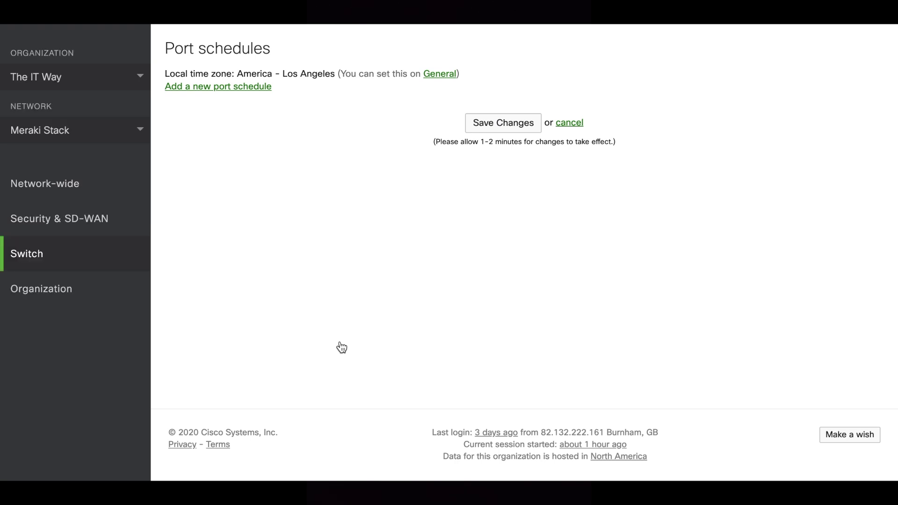
left_click(240, 87)
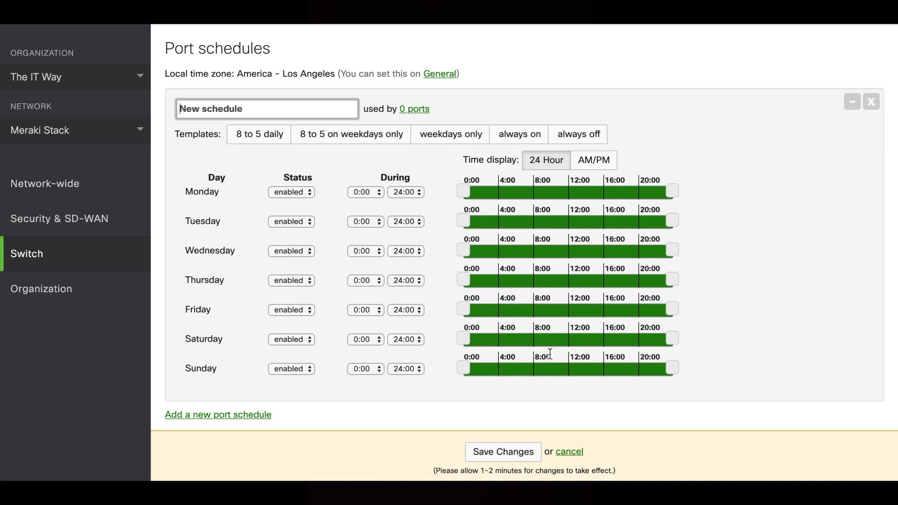
Discard the unsaved port schedule, open the switch settings, and add an STP bridge priority entry for another switch.
mouse_move(127, 257)
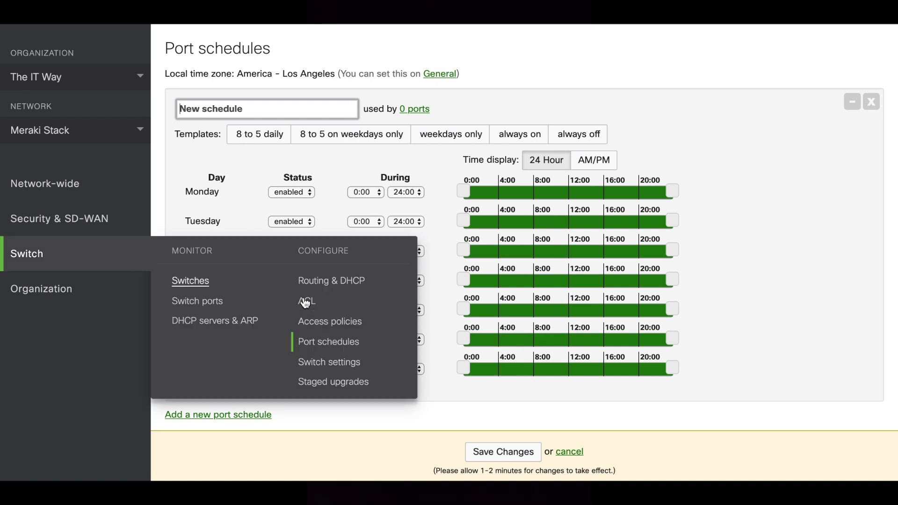
left_click(330, 360)
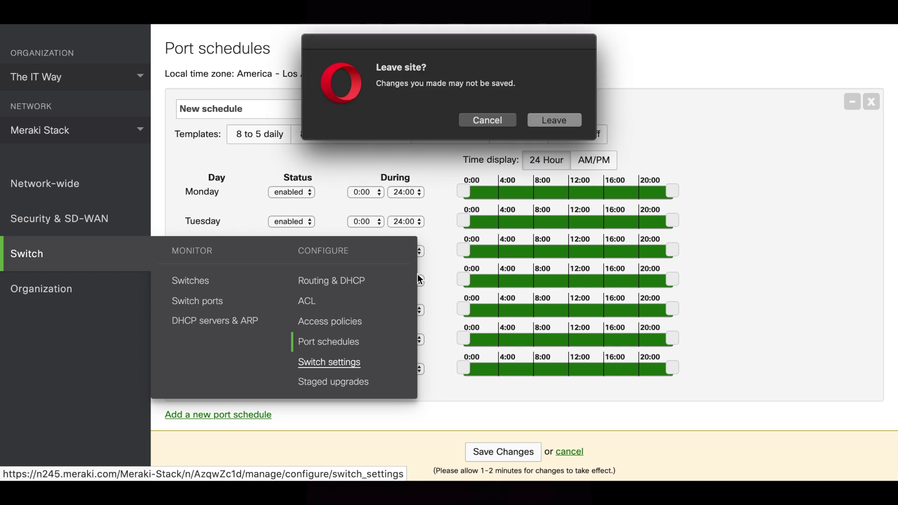
left_click(550, 120)
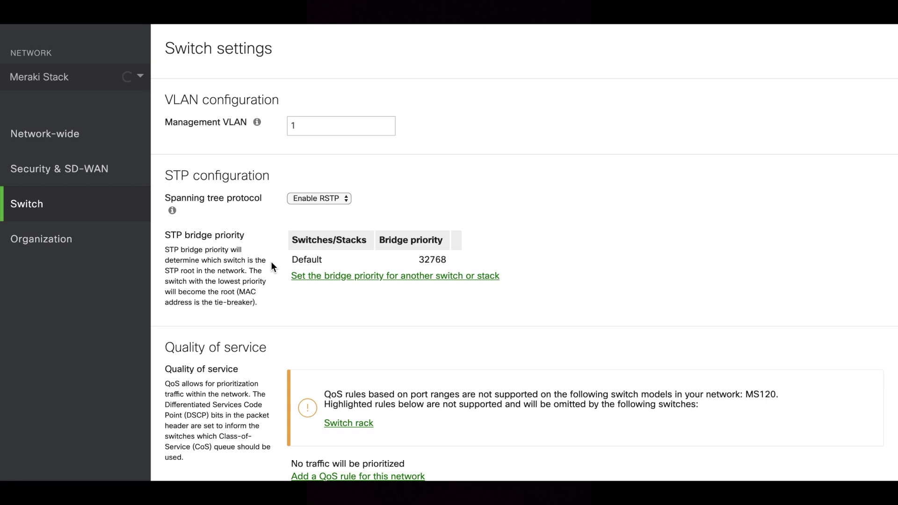
left_click(341, 278)
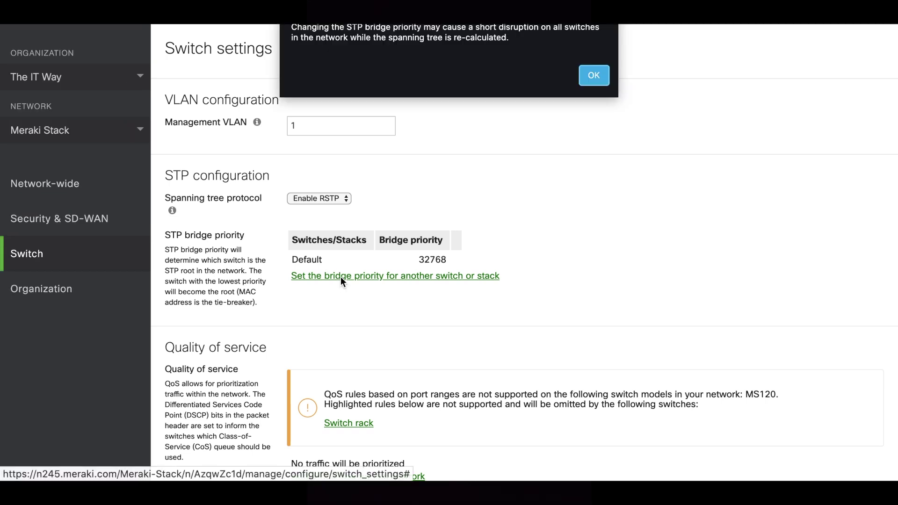
left_click(590, 79)
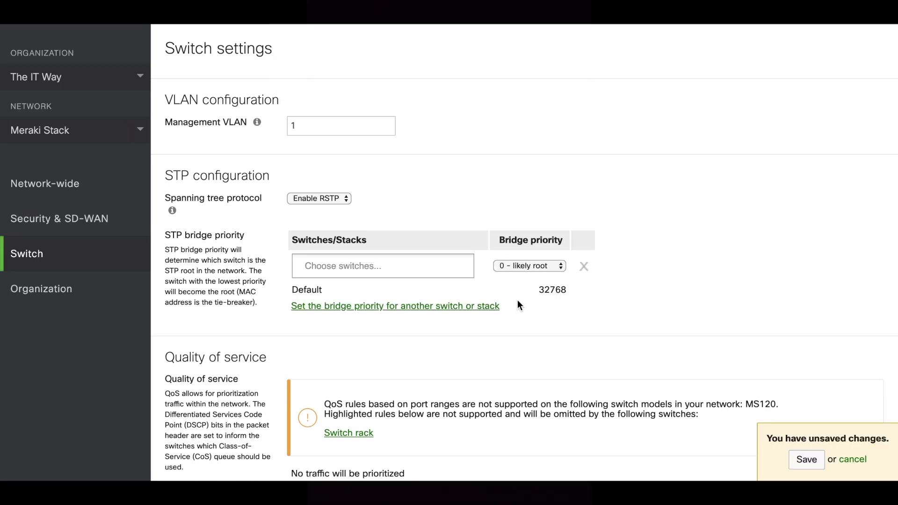
Review the quality of service, multicast, MTU and power supply sections of the switch settings.
scroll(518, 306, "down", 4)
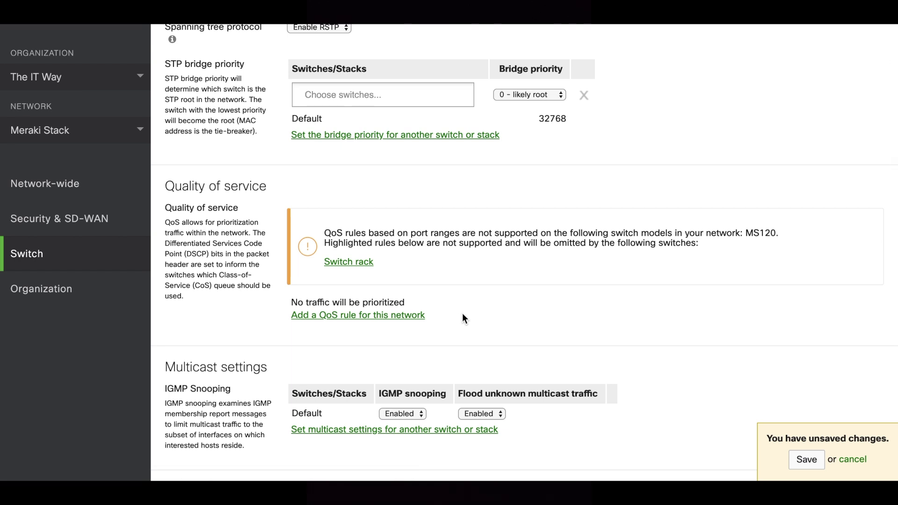
scroll(463, 318, "down", 5)
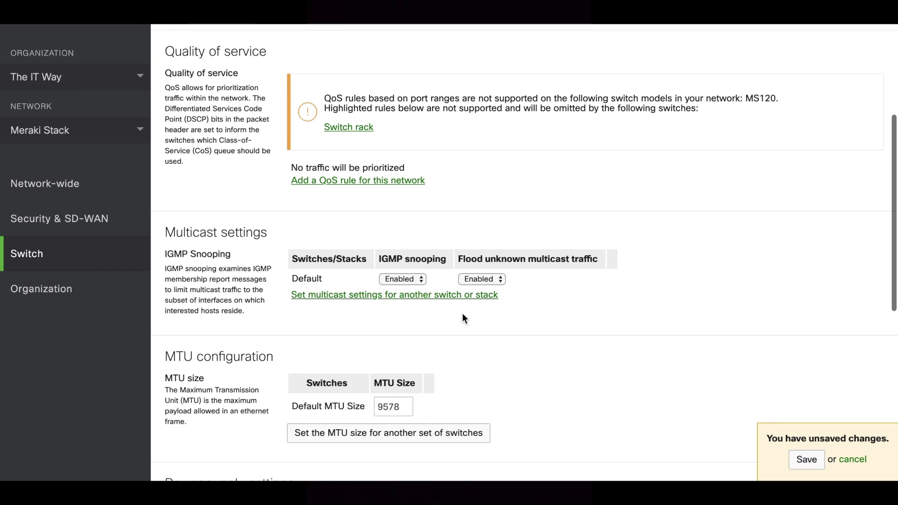
scroll(499, 307, "down", 6)
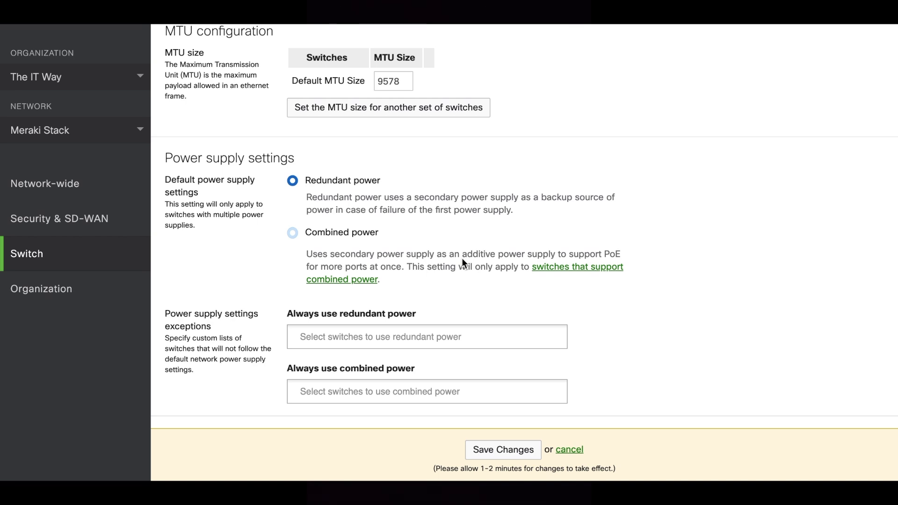
scroll(463, 263, "up", 10)
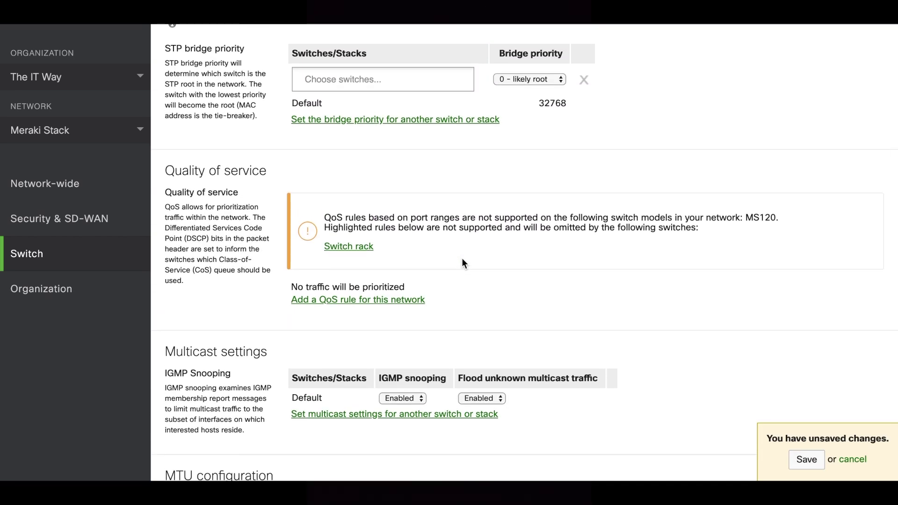
scroll(463, 263, "up", 2)
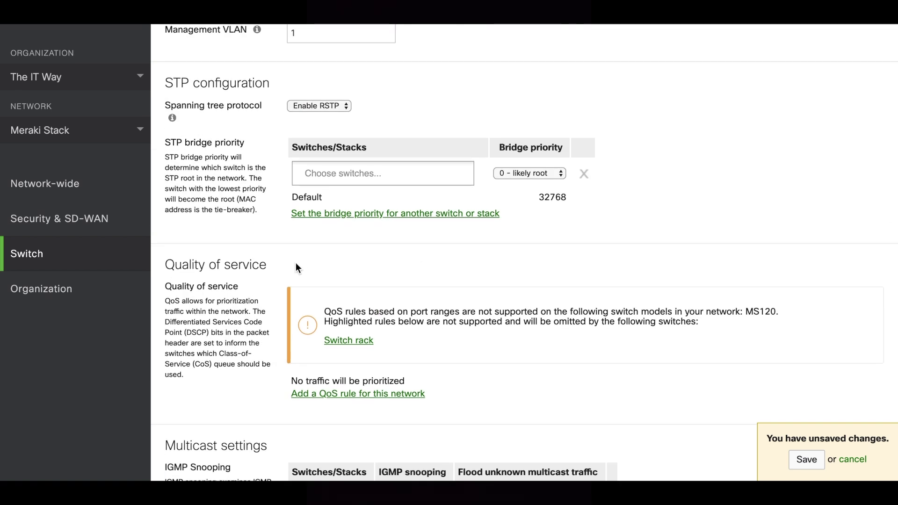
Leave the switch settings without saving and view the scheduling options of the staged upgrades.
mouse_move(120, 260)
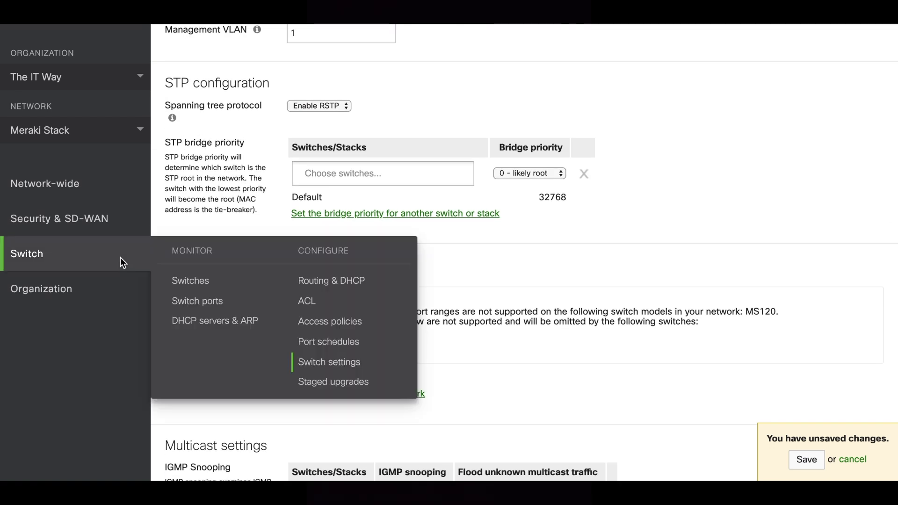
left_click(333, 383)
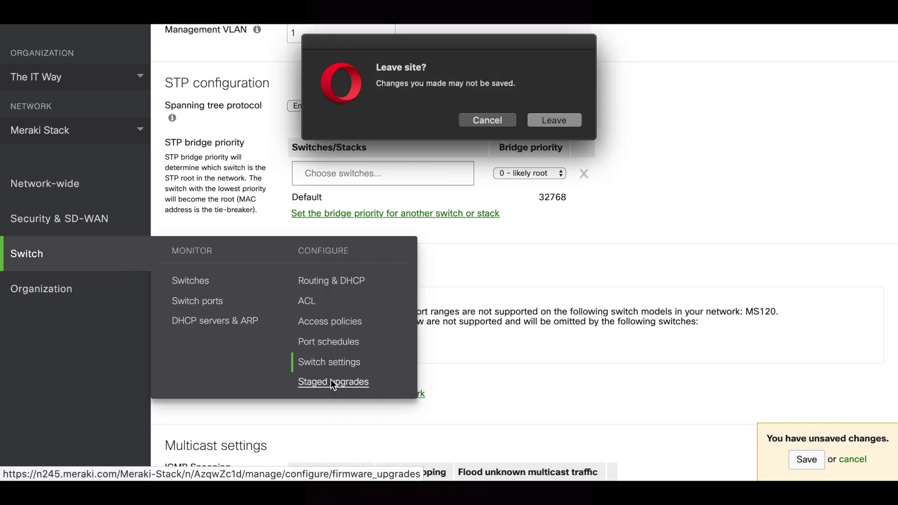
left_click(560, 119)
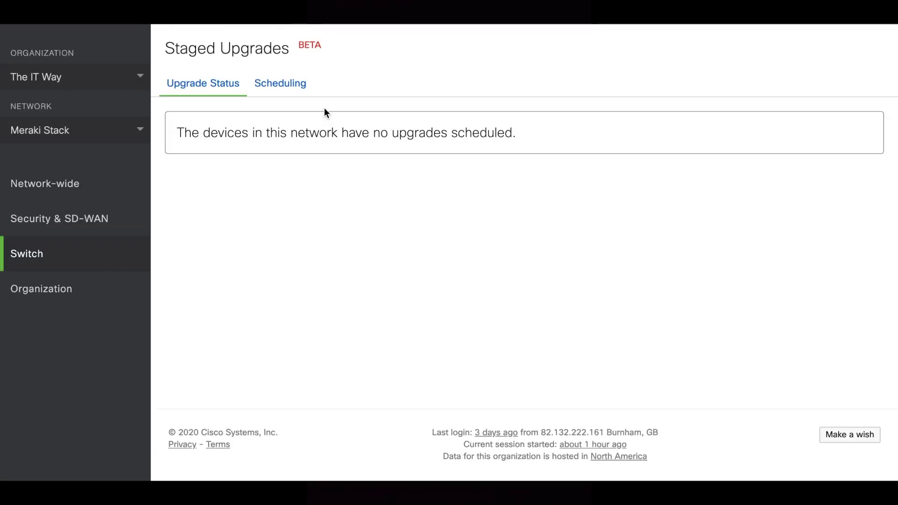
left_click(287, 92)
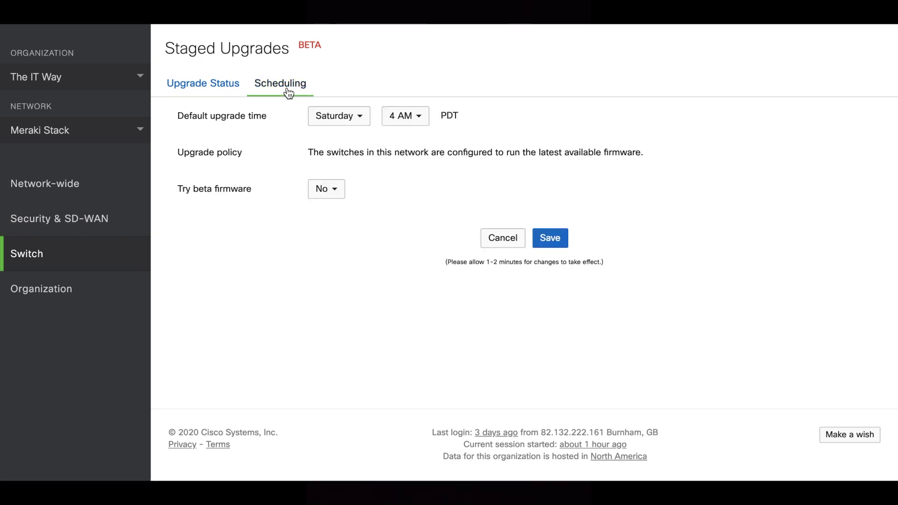
Open the Switch rack's summary from the list of switches.
mouse_move(137, 262)
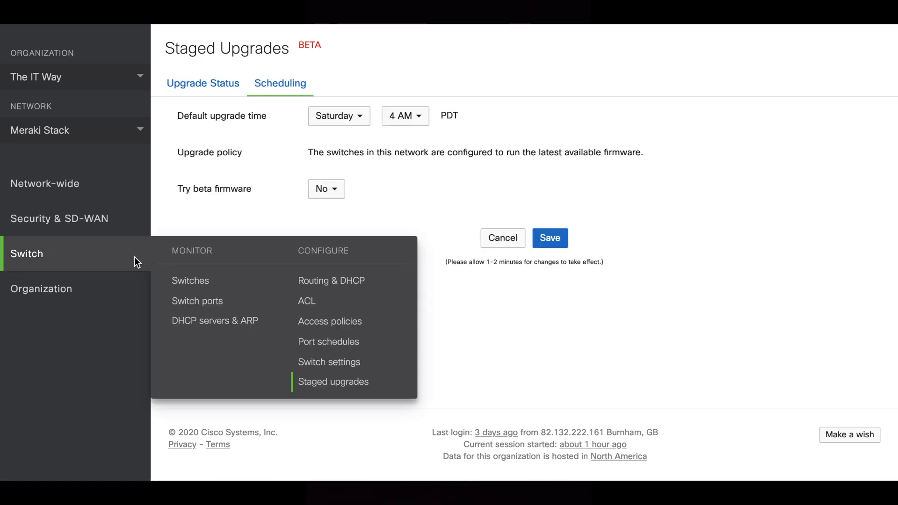
left_click(197, 283)
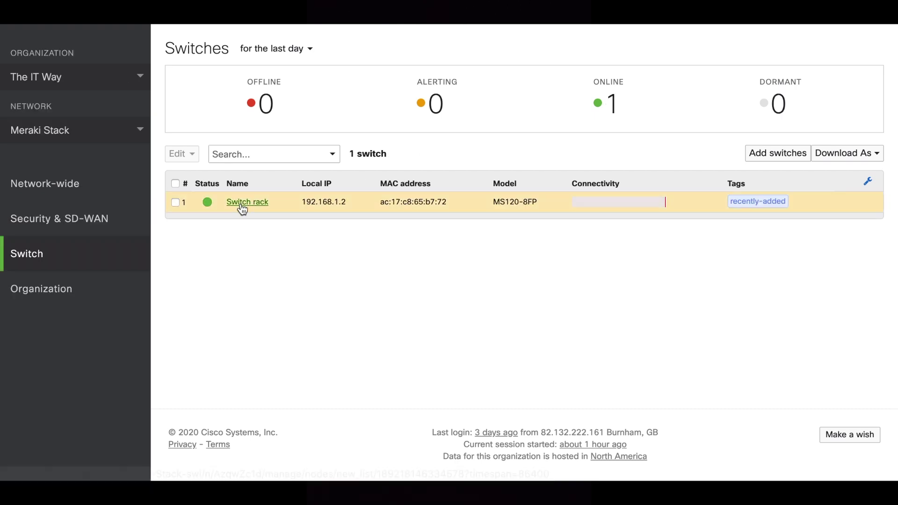
left_click(247, 202)
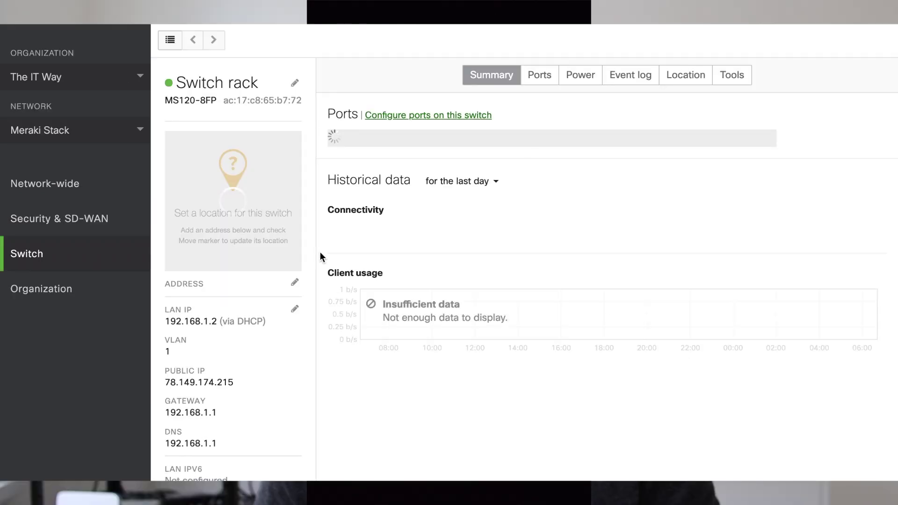